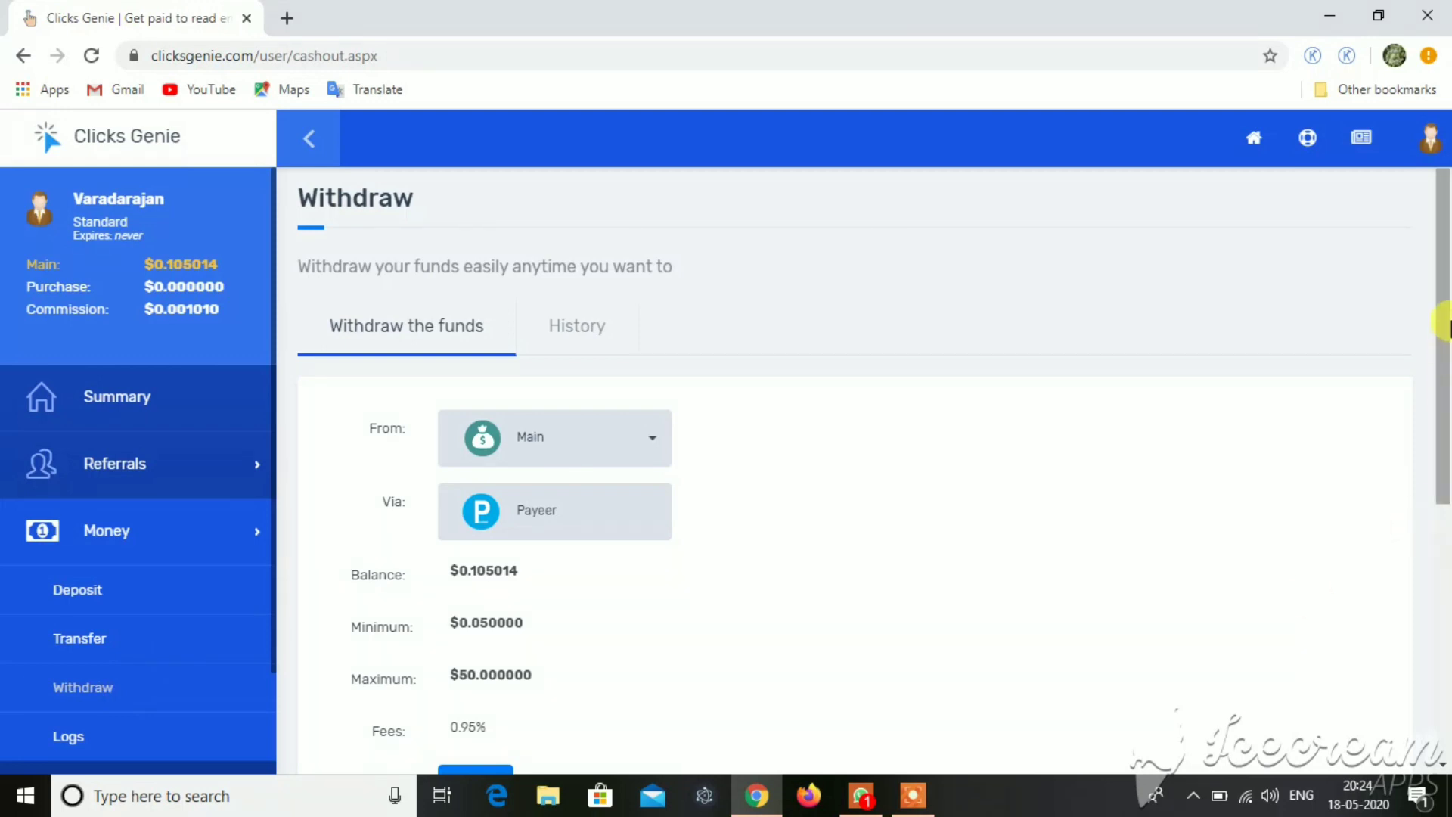
Highlight the Balance and Minimum withdrawal values, then start adding a new Payeer account
{"action": "left_click_drag", "start_coordinate": [1445, 348], "coordinate": [1444, 412]}
{"action": "left_click_drag", "start_coordinate": [528, 418], "coordinate": [301, 413]}
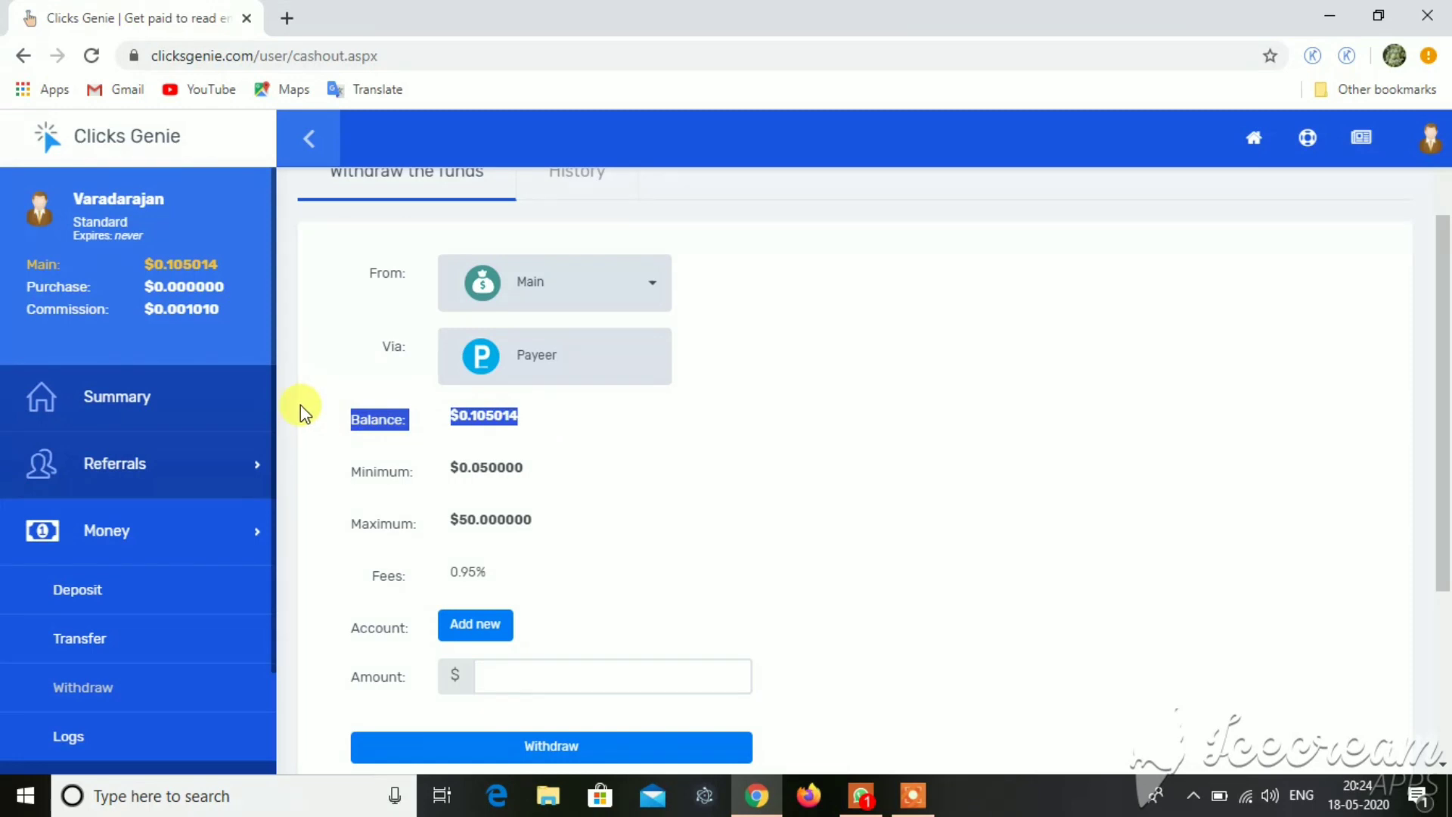
{"action": "left_click", "coordinate": [542, 472]}
{"action": "left_click_drag", "start_coordinate": [542, 473], "coordinate": [361, 470]}
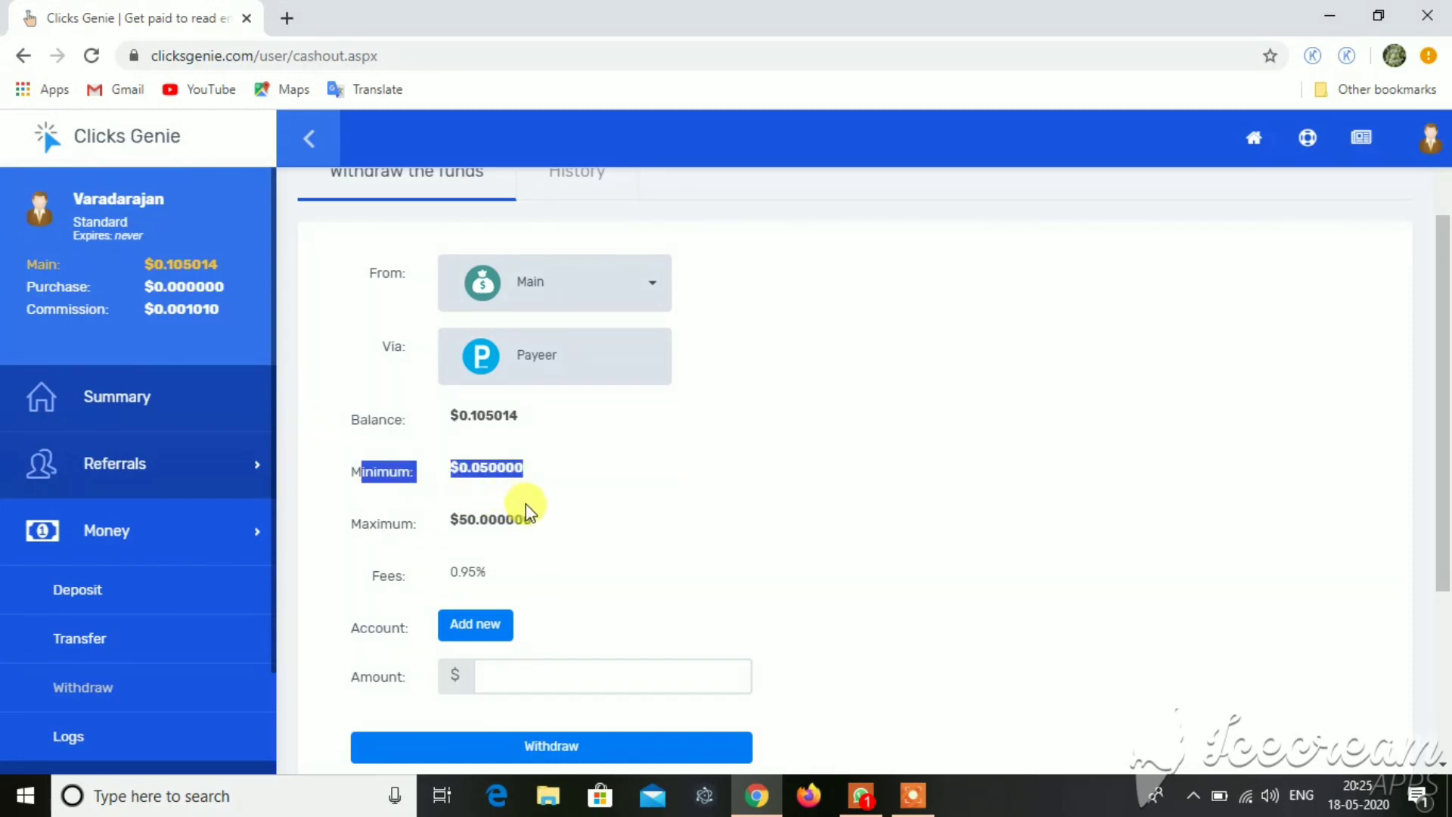
{"action": "left_click", "coordinate": [529, 464]}
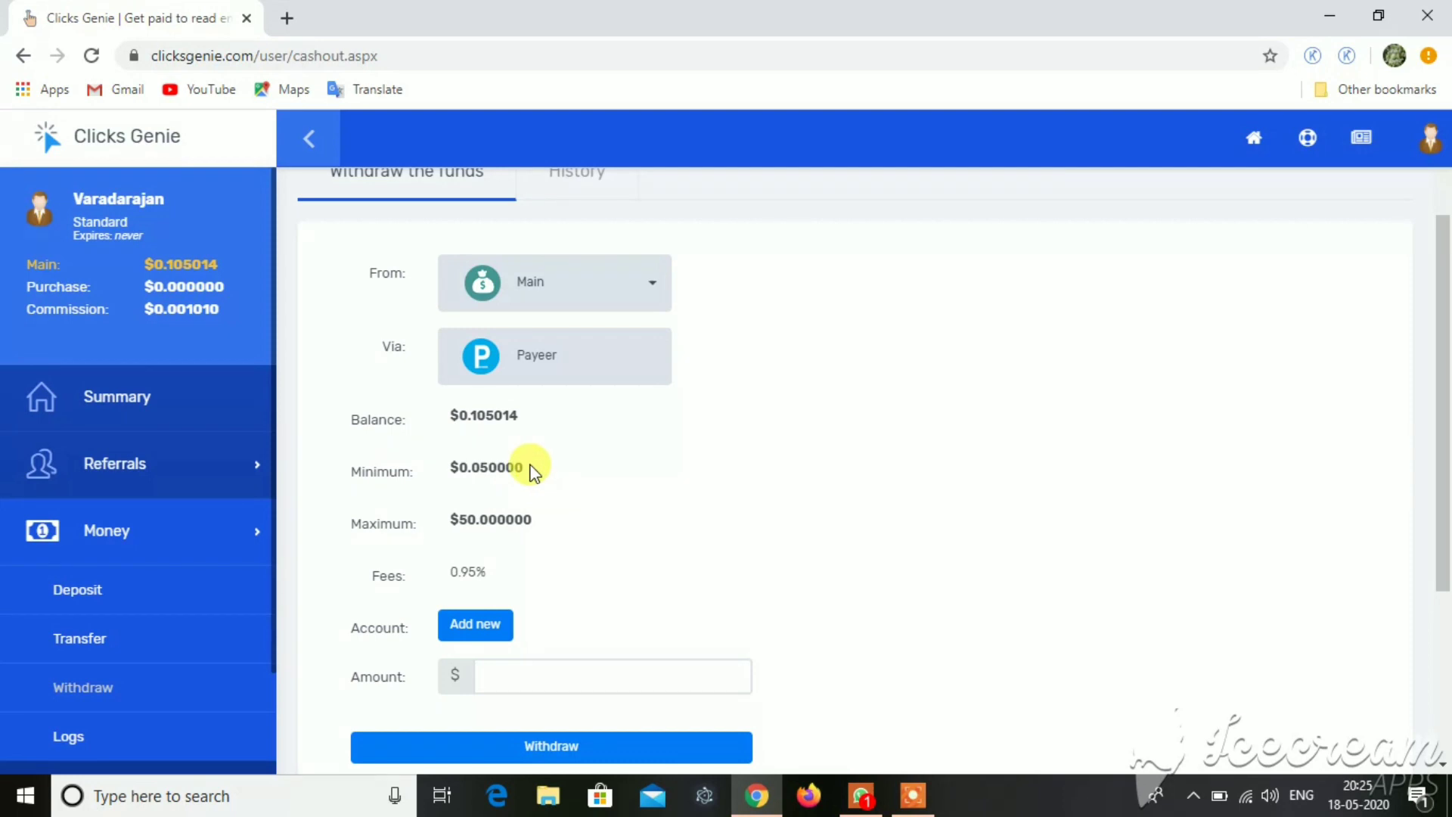
{"action": "left_click_drag", "start_coordinate": [532, 467], "coordinate": [463, 467]}
{"action": "key", "text": "ctrl+c"}
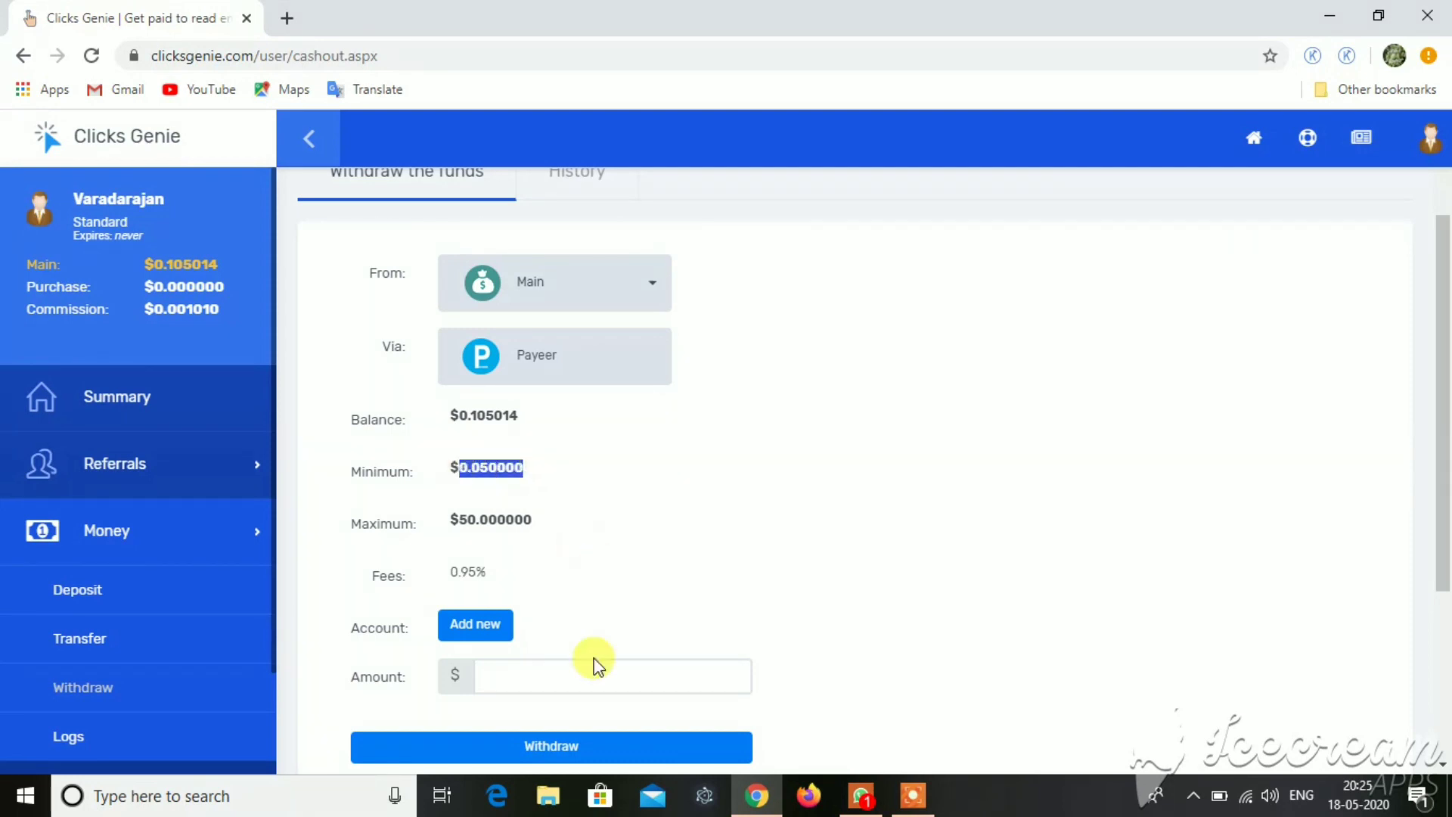
{"action": "left_click", "coordinate": [489, 634]}
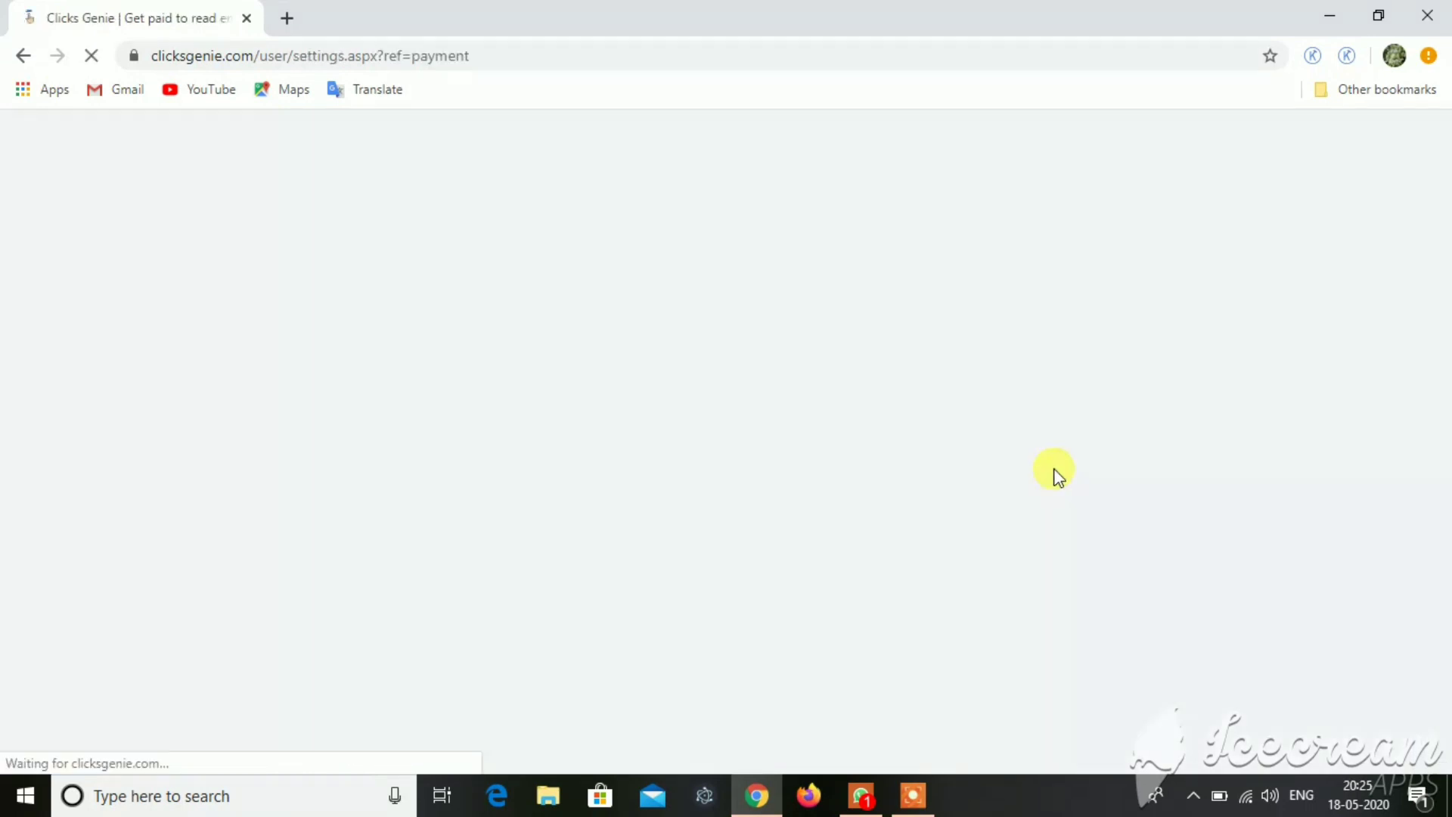
Enter the Payeer wallet account number in capitals in the Payeer address field
{"action": "left_click", "coordinate": [852, 428]}
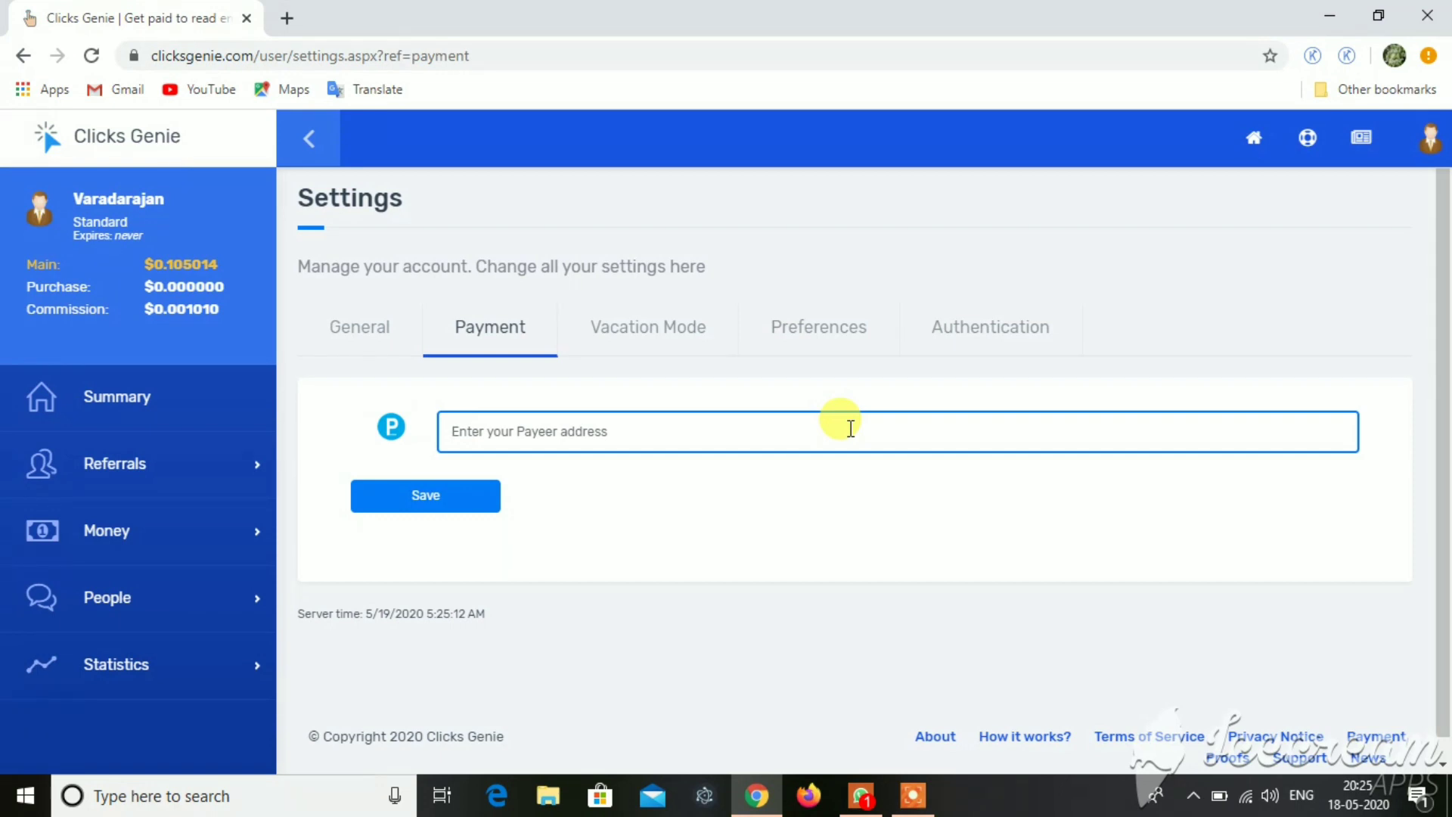
{"action": "key", "text": "Caps_Lock"}
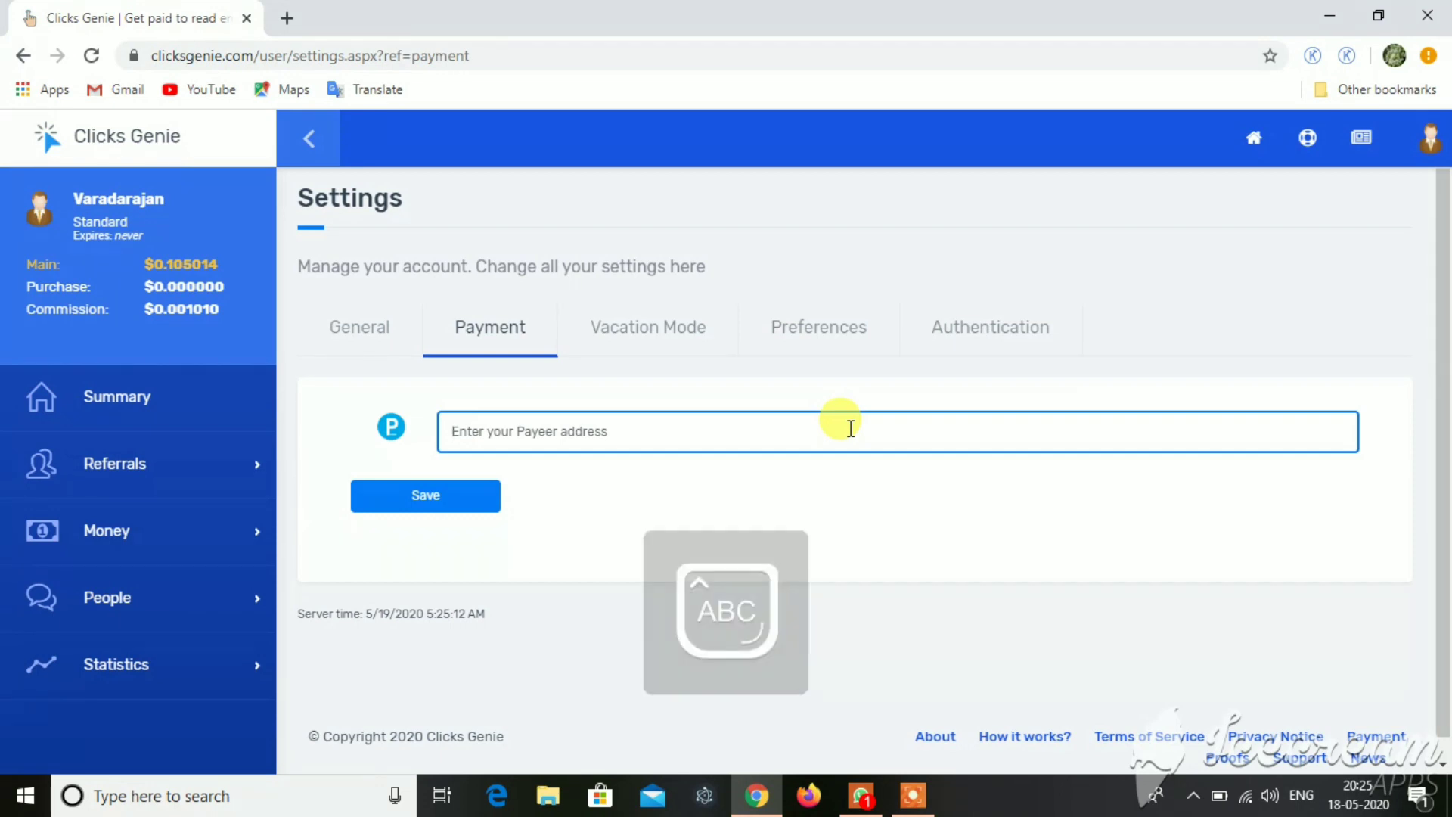
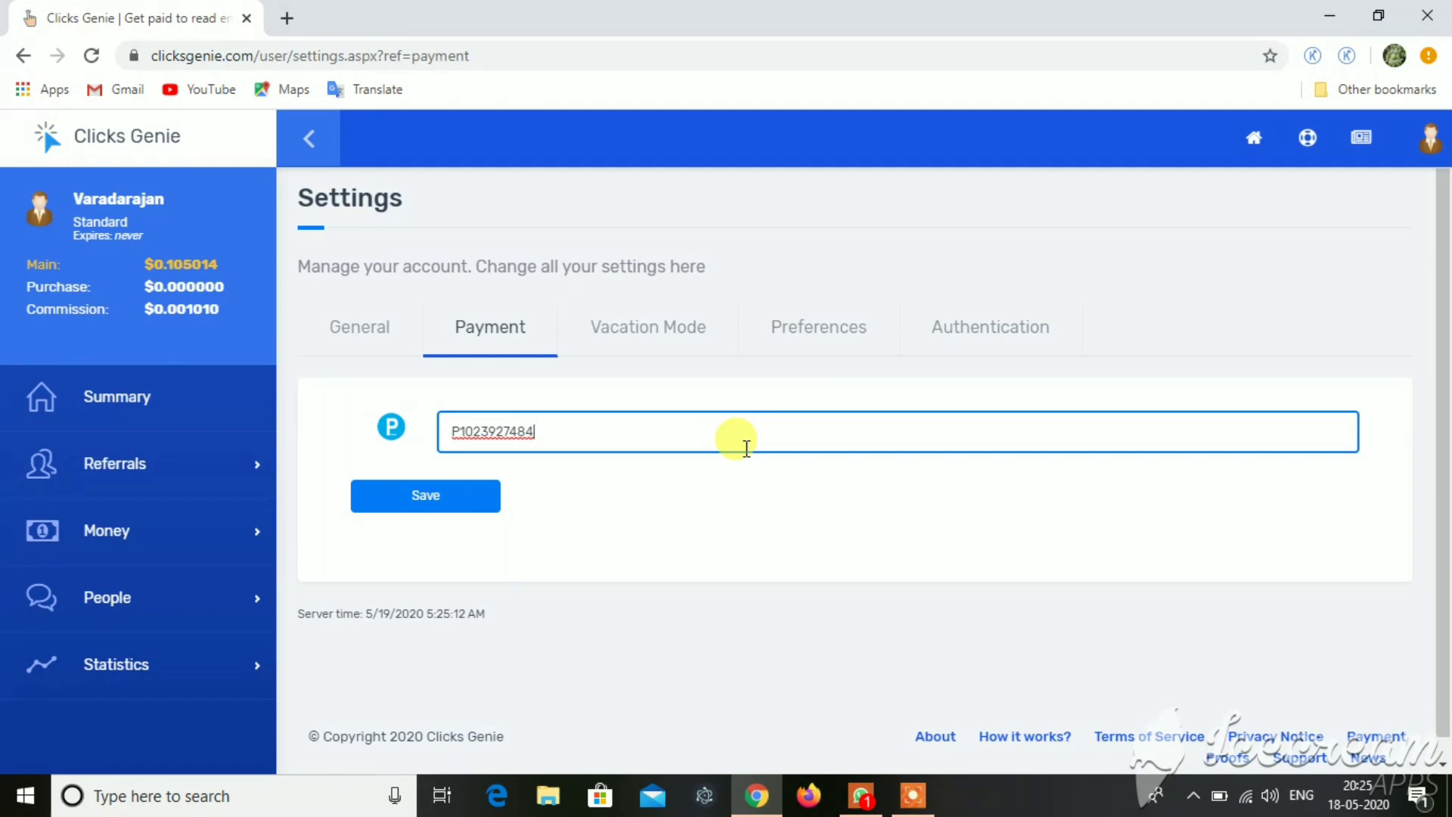
Save the new Payeer address and review the verification code notice
{"action": "left_click", "coordinate": [444, 512]}
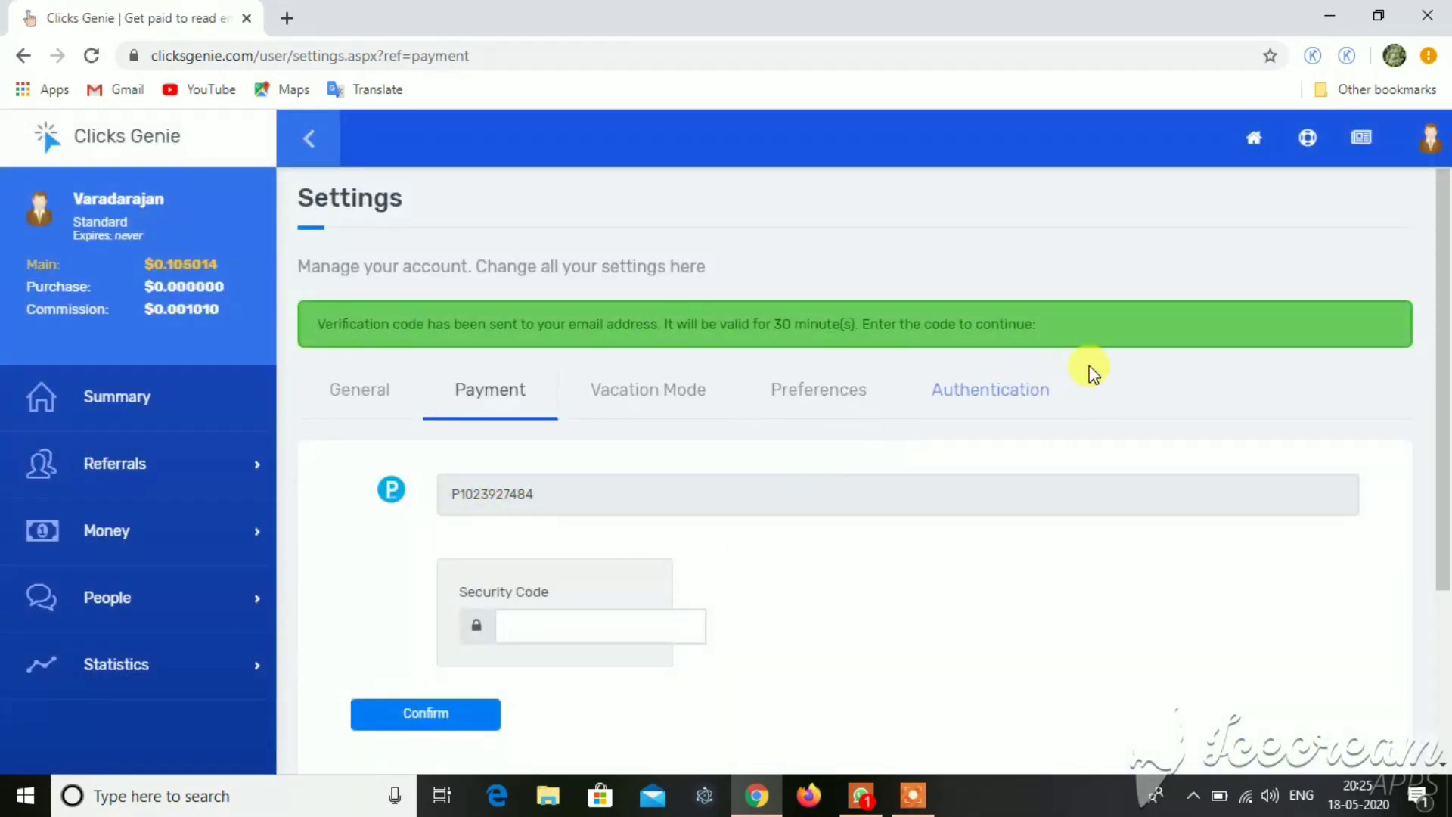
{"action": "scroll", "coordinate": [1445, 333], "scroll_direction": "down", "scroll_amount": 1}
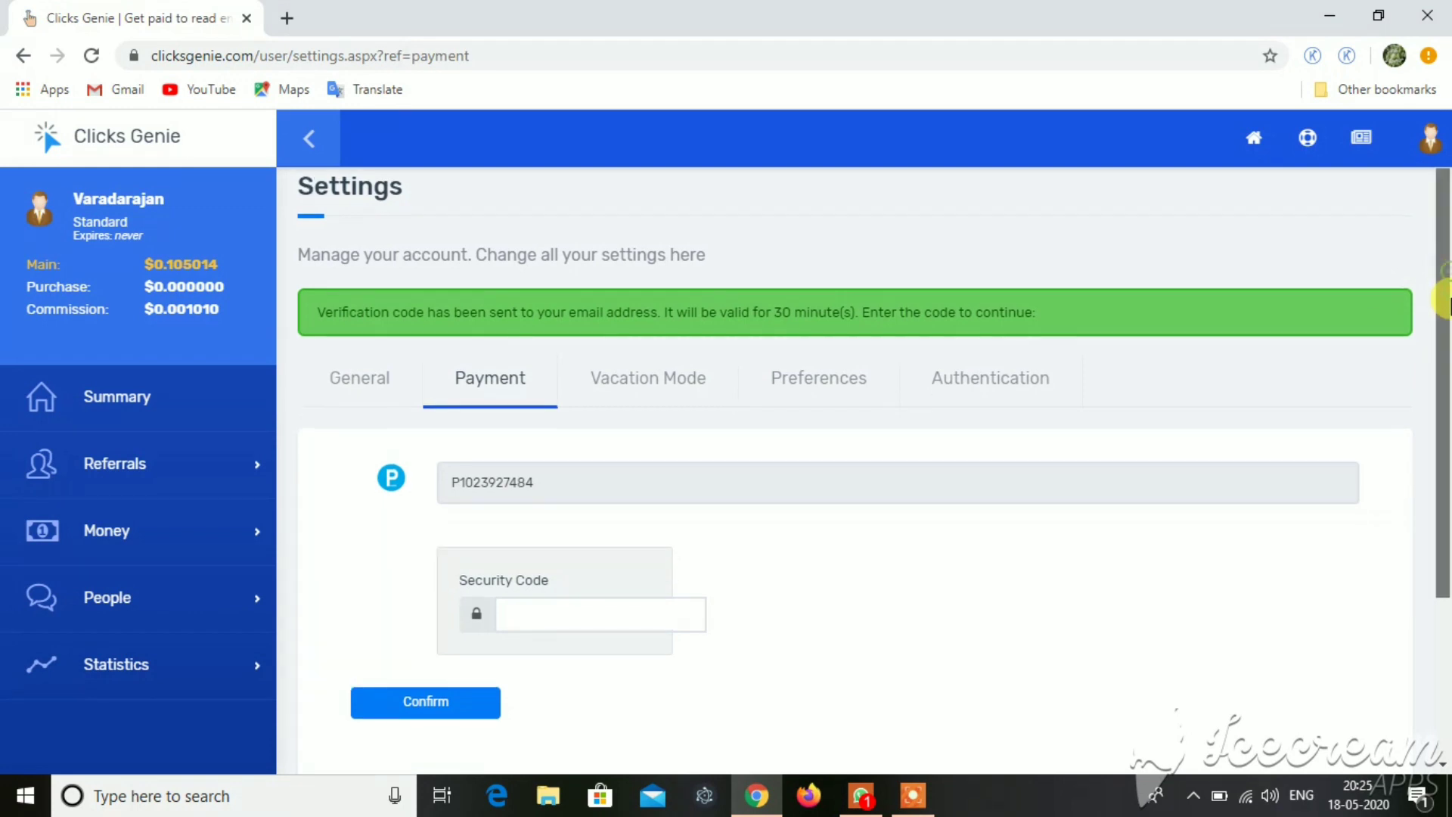
{"action": "left_click_drag", "start_coordinate": [1122, 243], "coordinate": [308, 260]}
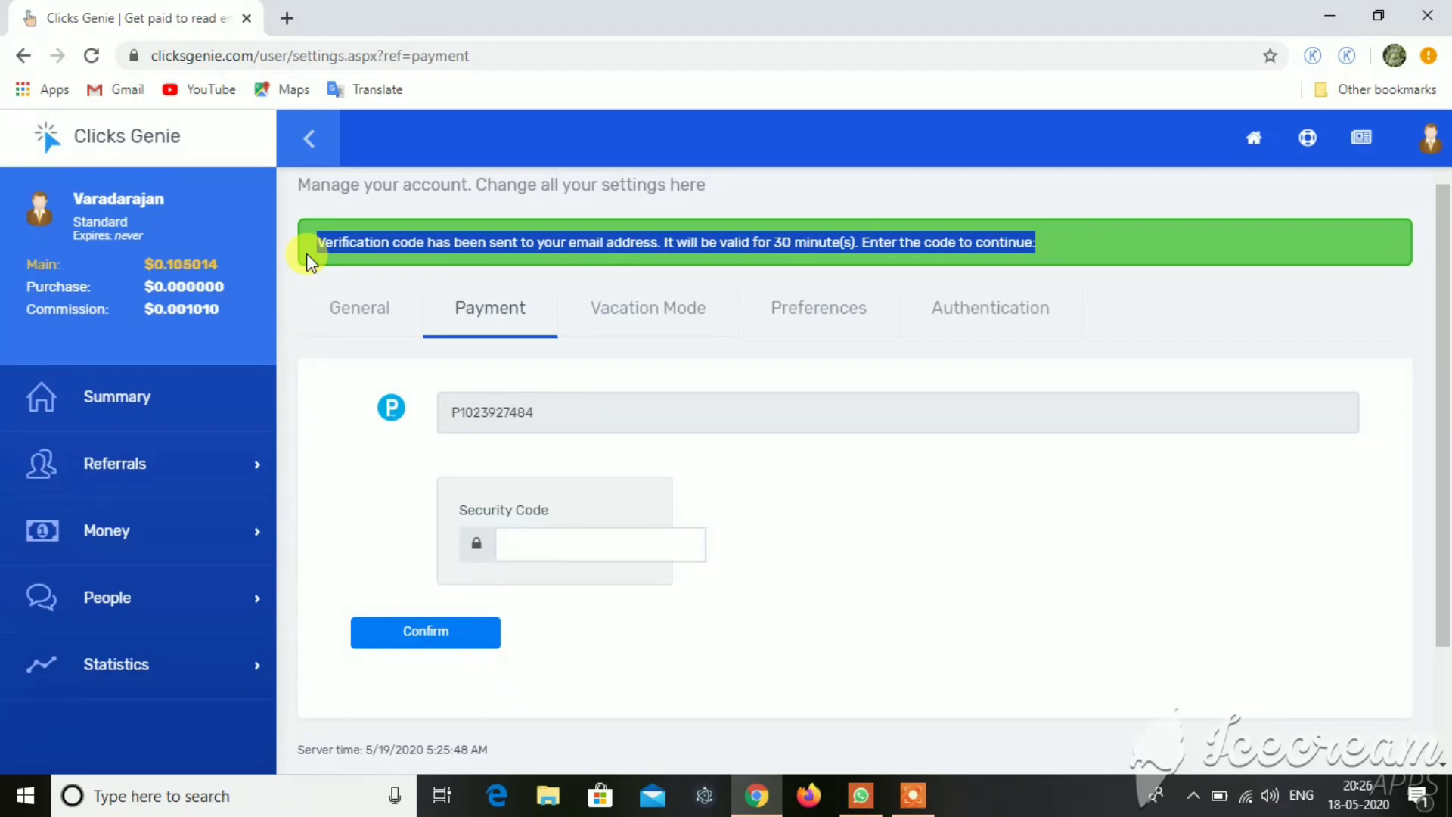
Enter the emailed security code and confirm the address change
{"action": "left_click", "coordinate": [676, 544]}
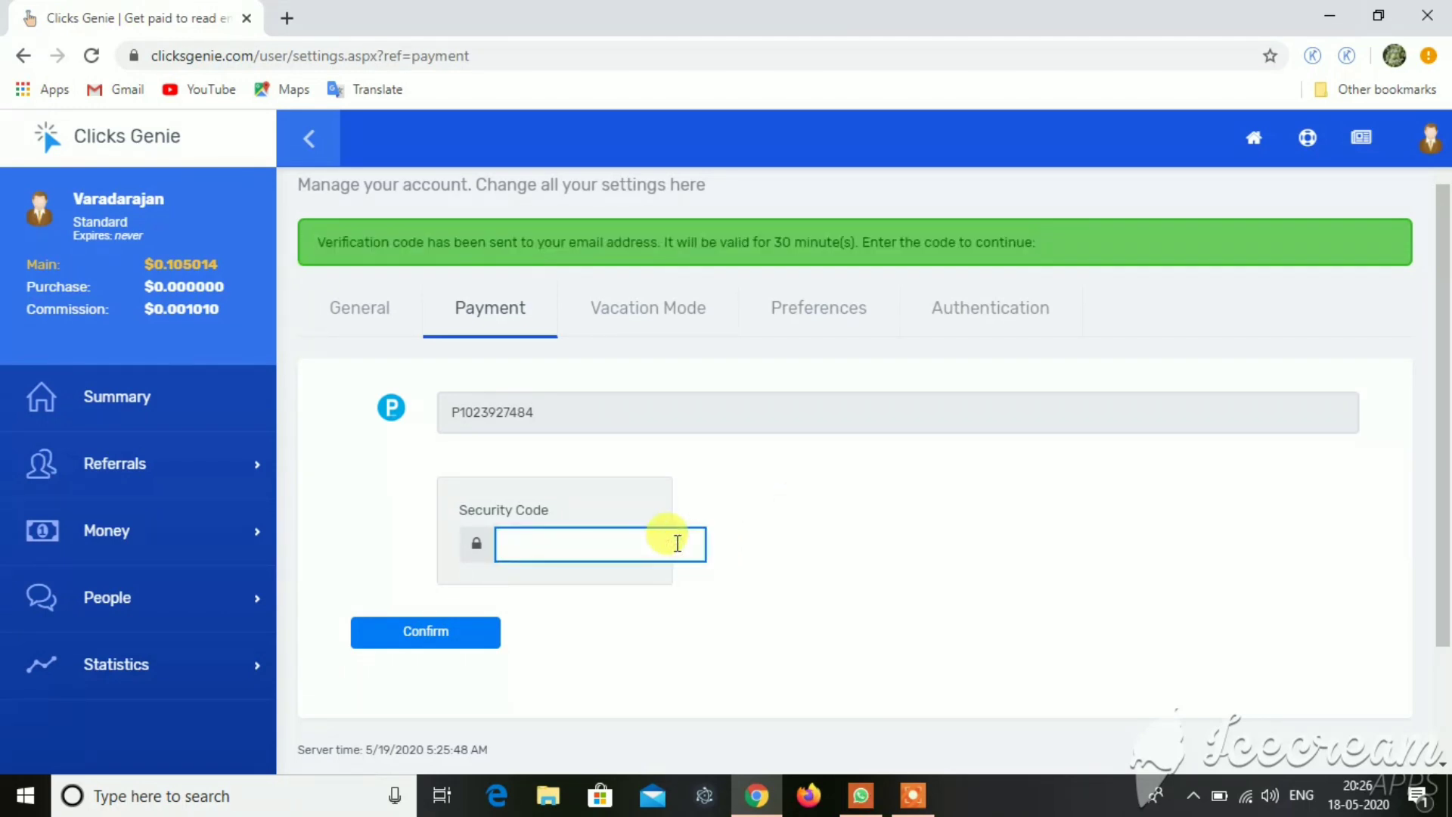
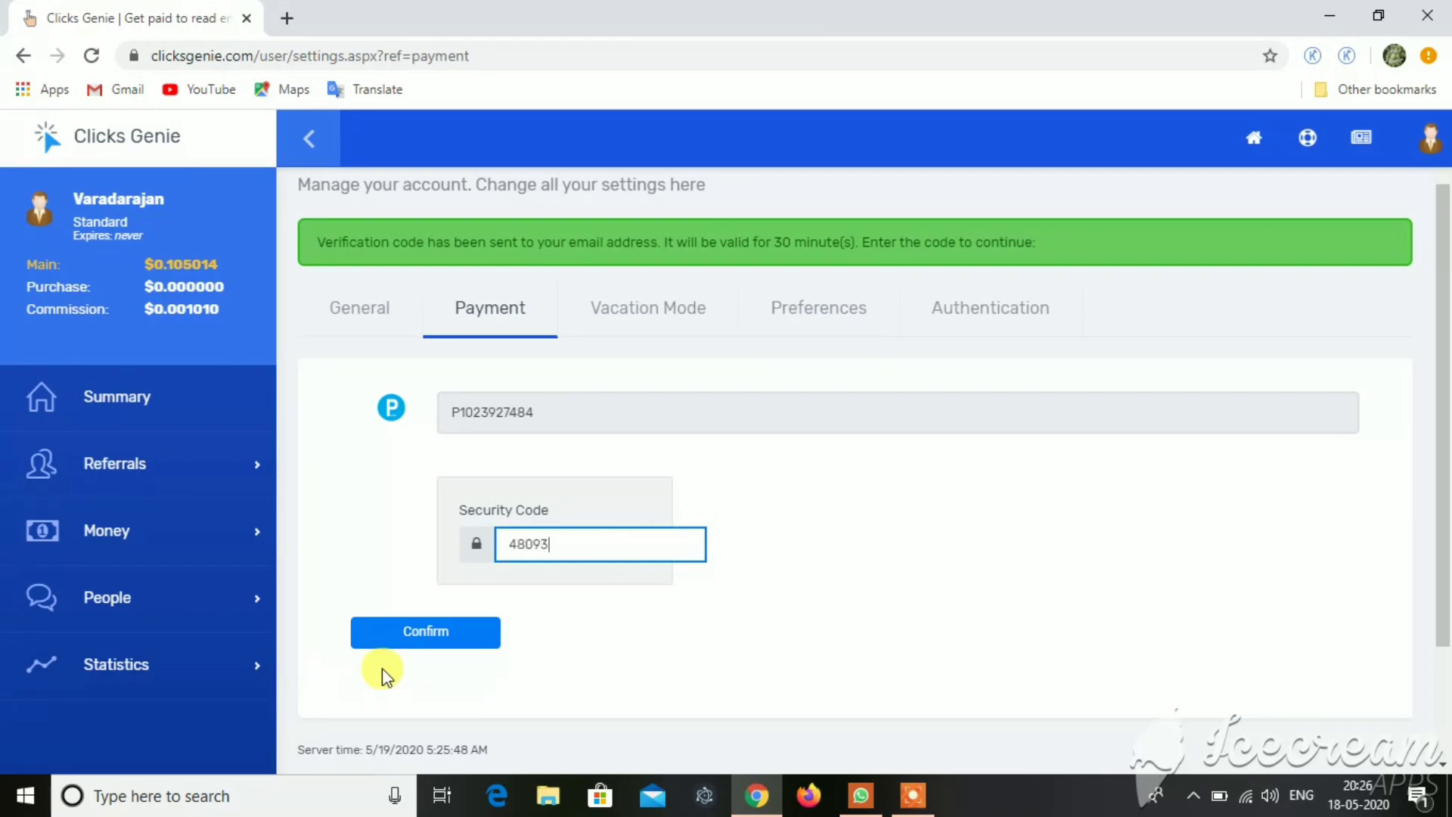
{"action": "left_click", "coordinate": [430, 648]}
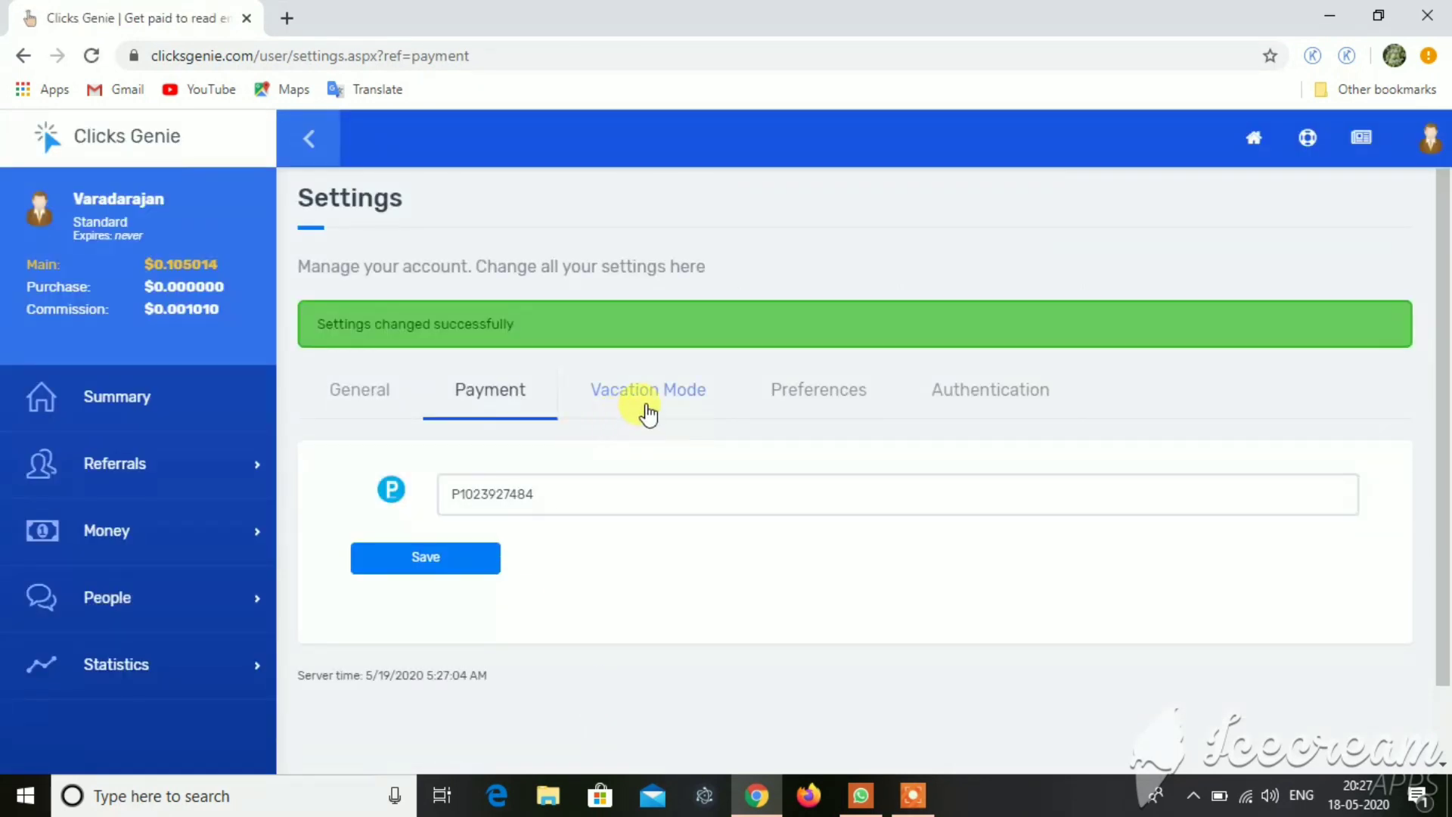
Save the payment settings again, then save the General settings tab
{"action": "left_click", "coordinate": [415, 555]}
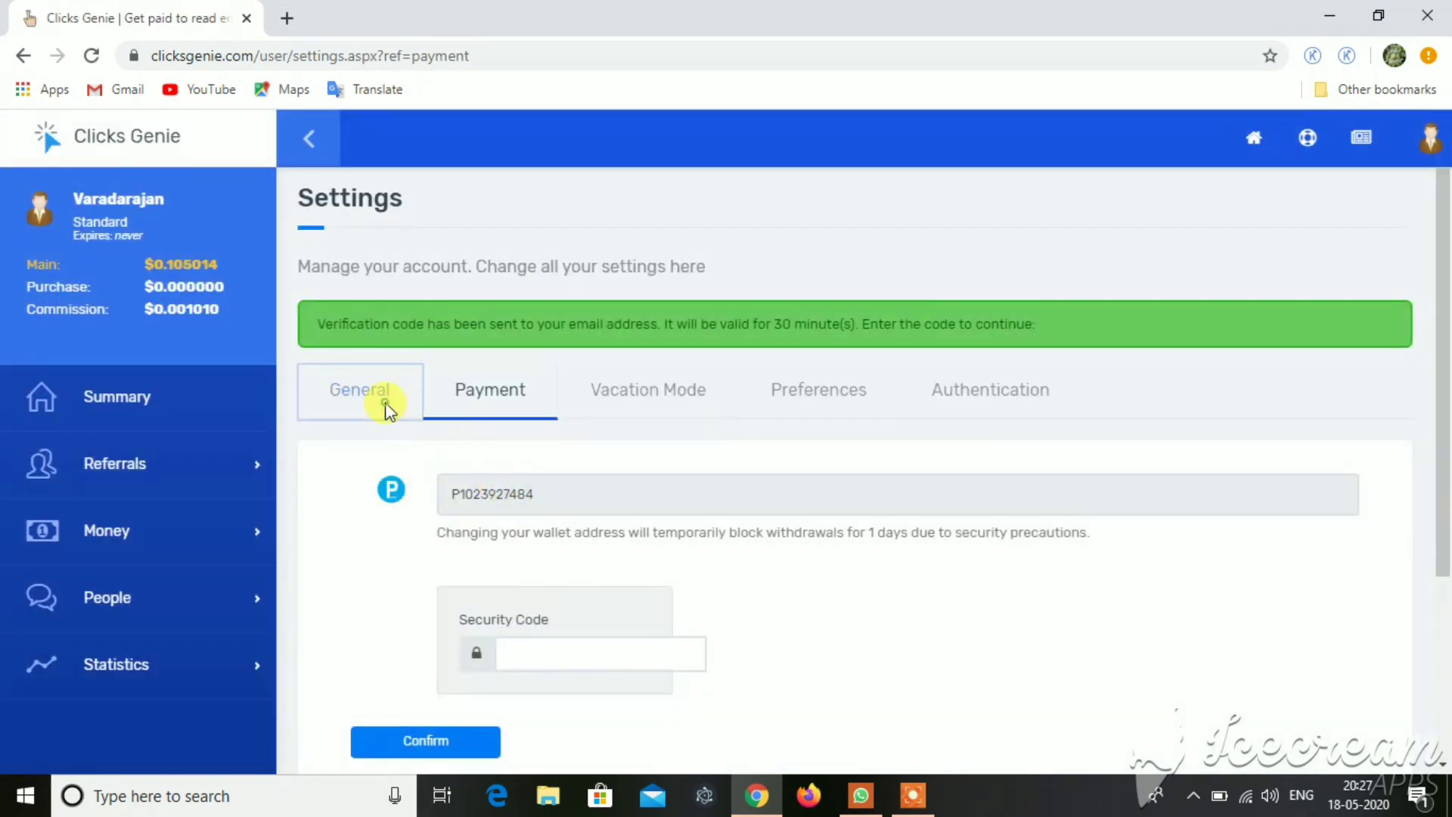
{"action": "left_click", "coordinate": [411, 418]}
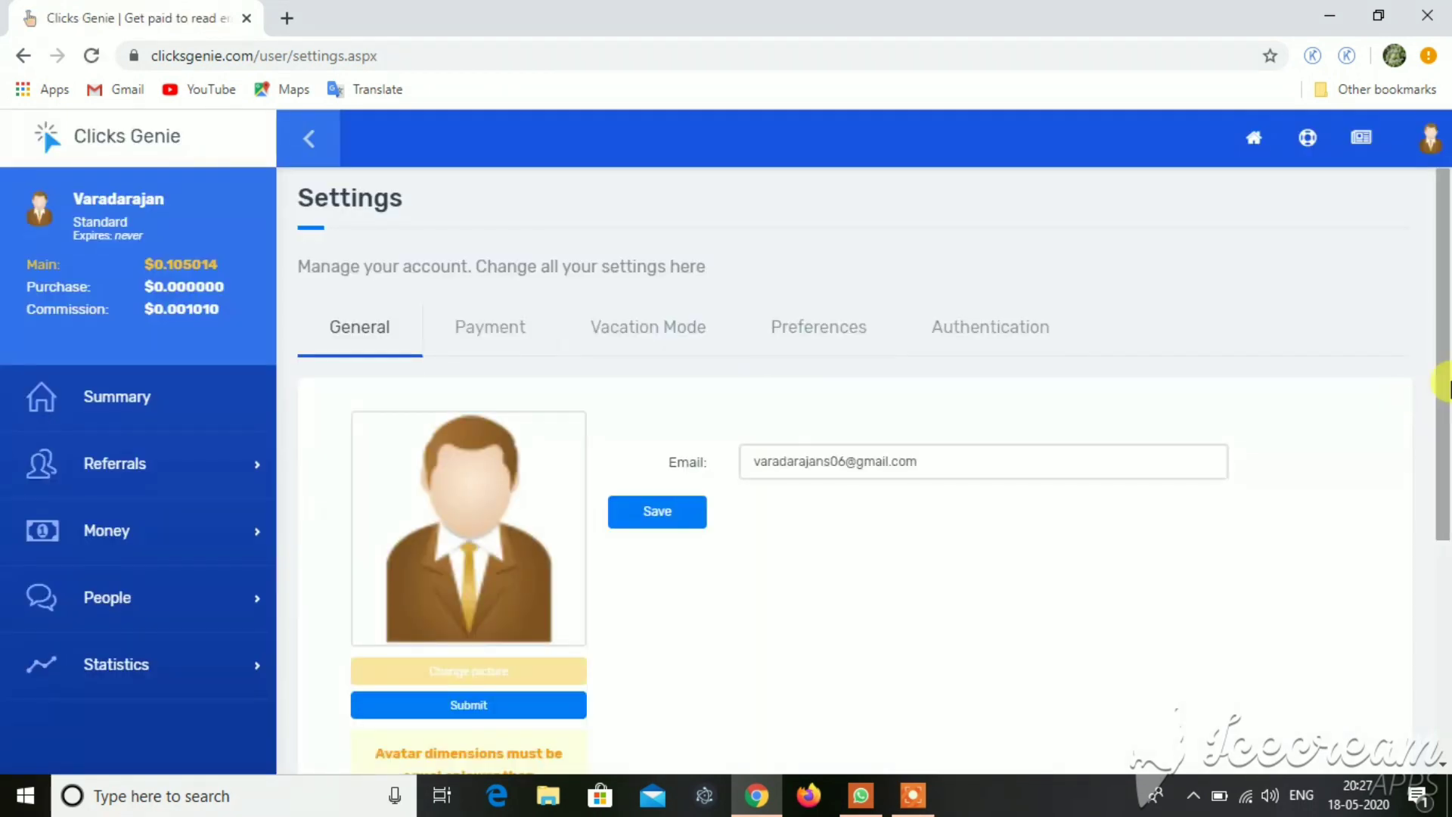
{"action": "left_click_drag", "start_coordinate": [1443, 415], "coordinate": [1443, 518]}
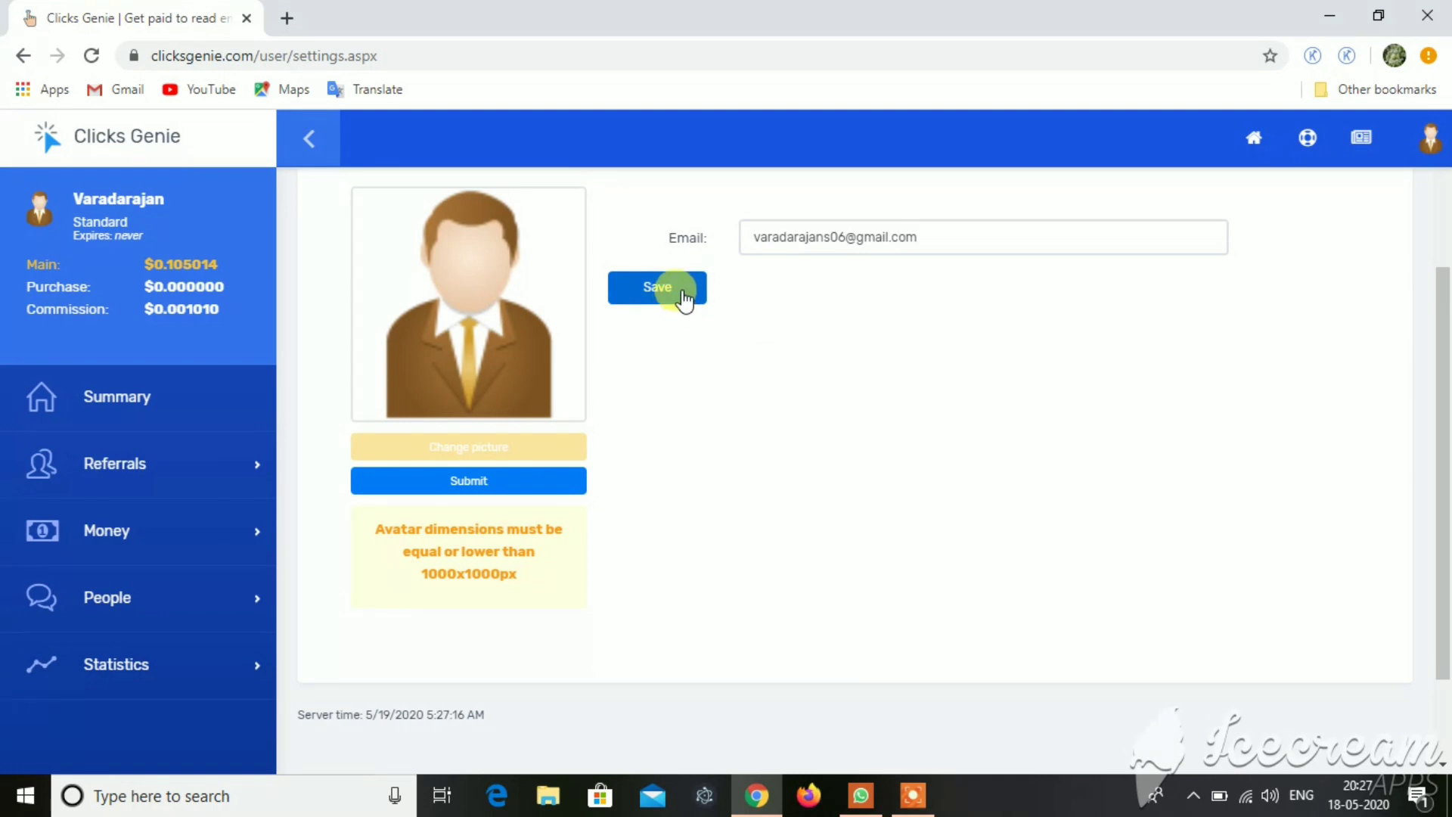
{"action": "left_click", "coordinate": [681, 296]}
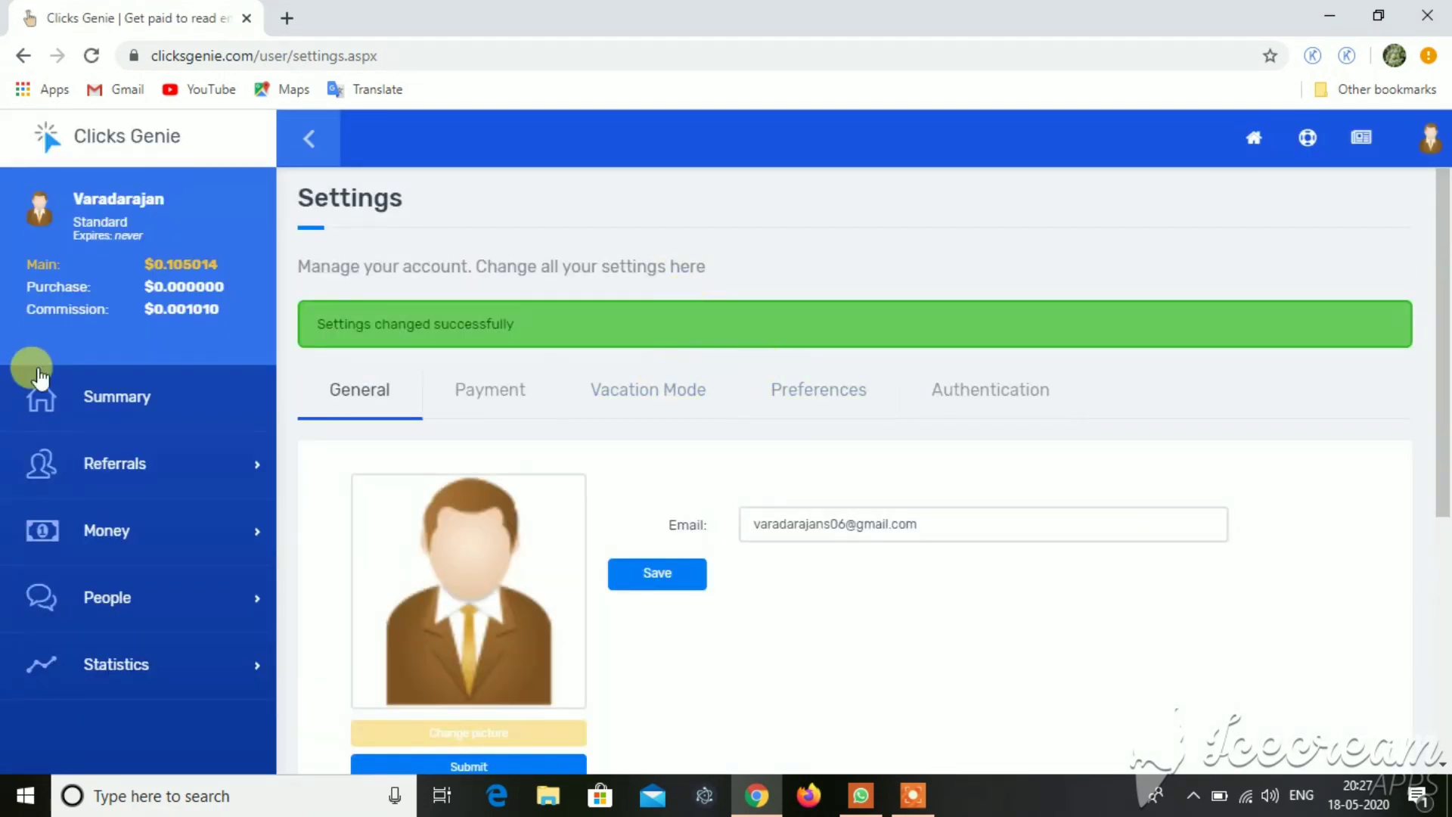
{"action": "left_click", "coordinate": [103, 538]}
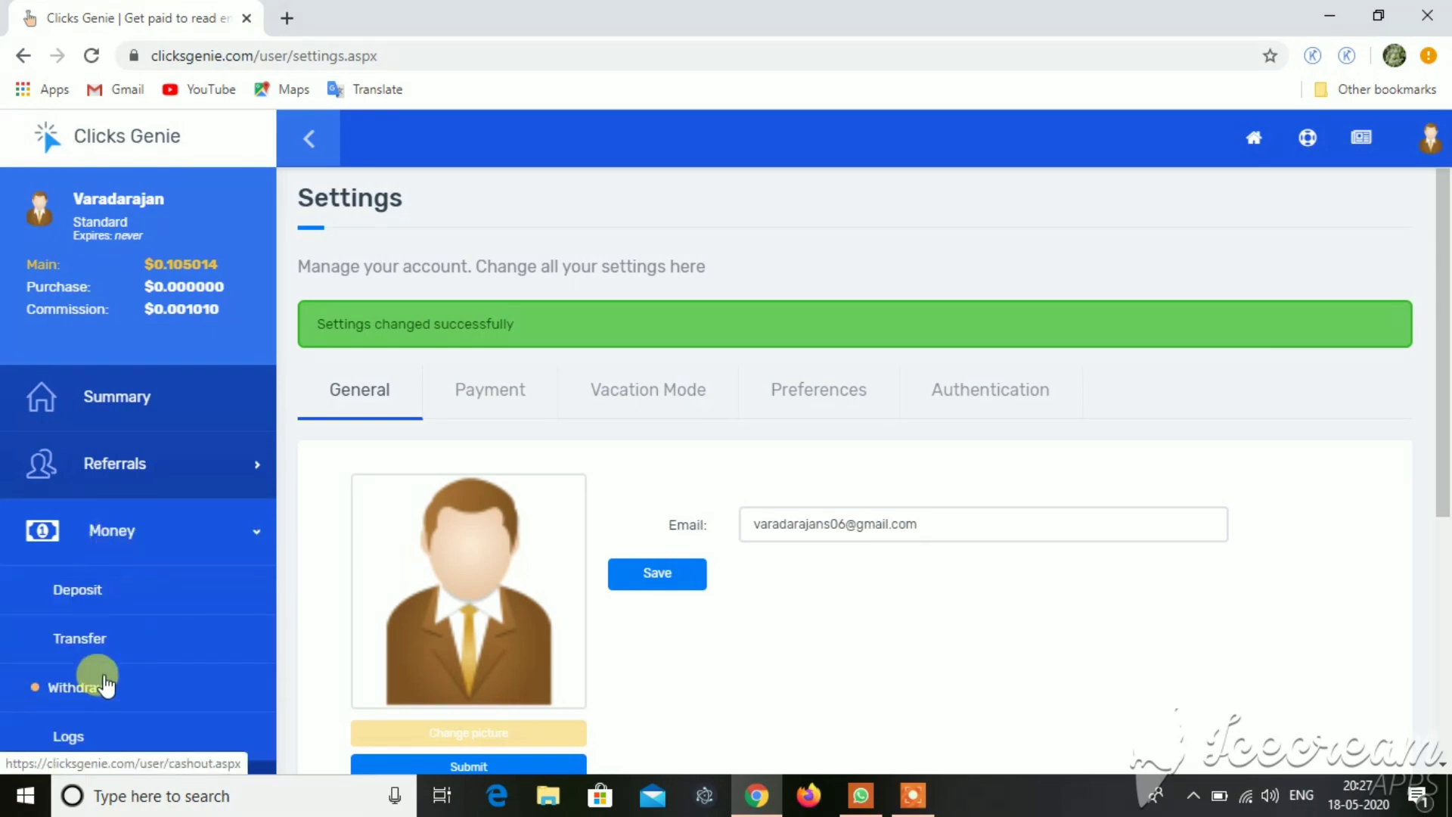
Paste 0.050000 as the Main balance withdrawal amount and submit the request
{"action": "left_click", "coordinate": [100, 676]}
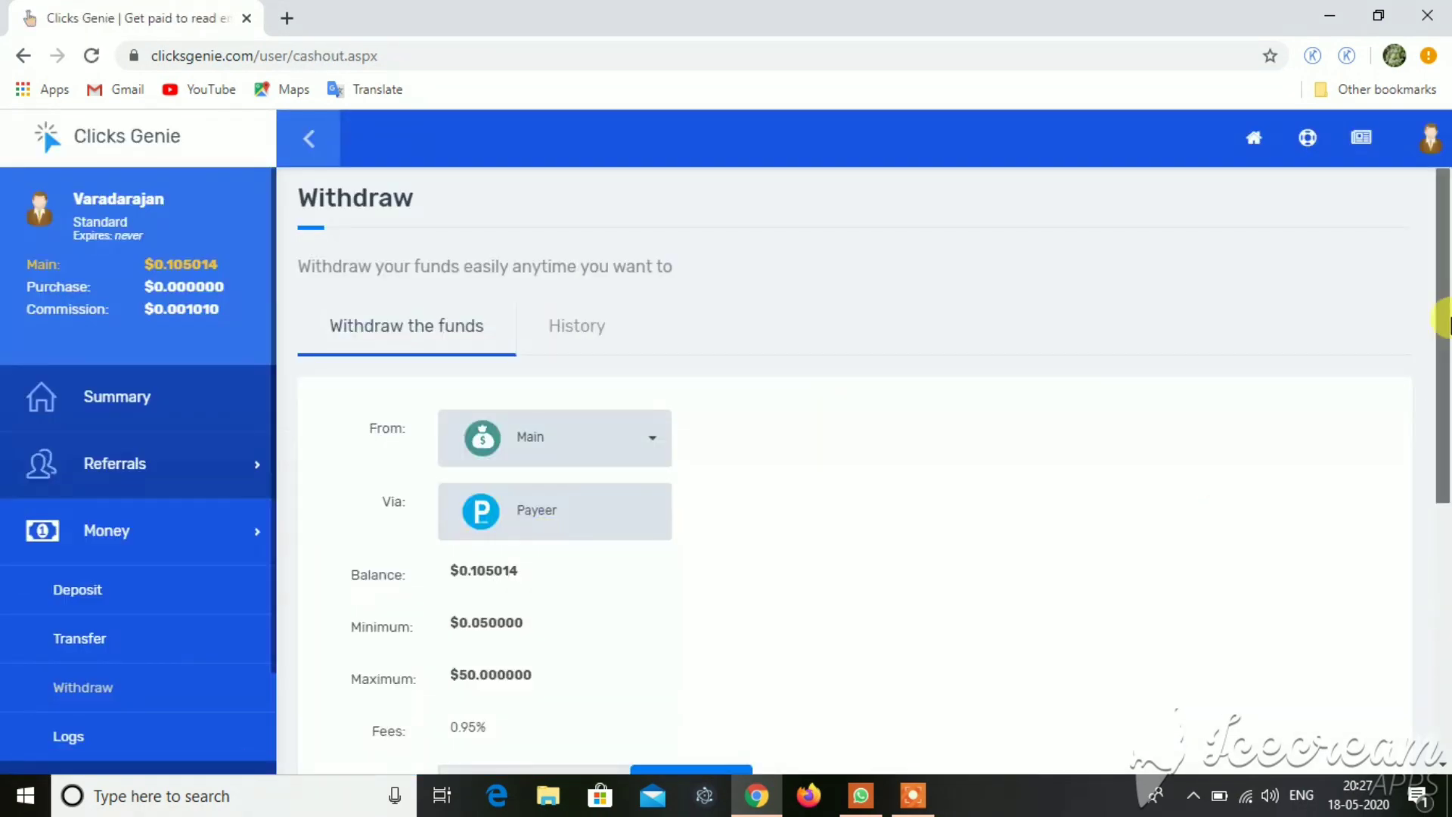
{"action": "left_click_drag", "start_coordinate": [1445, 322], "coordinate": [1437, 454]}
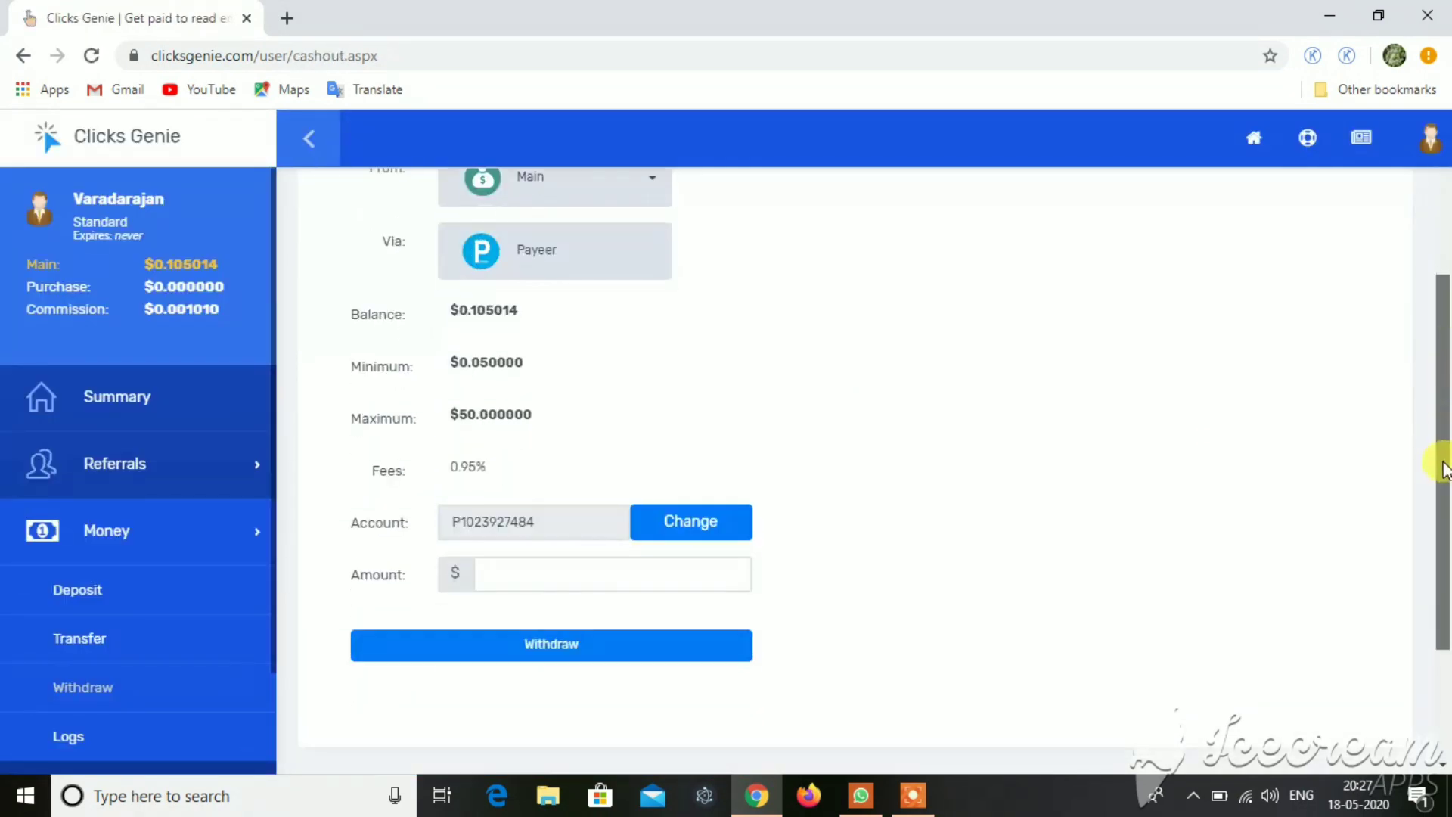
{"action": "left_click", "coordinate": [594, 560]}
{"action": "key", "text": "ctrl+v"}
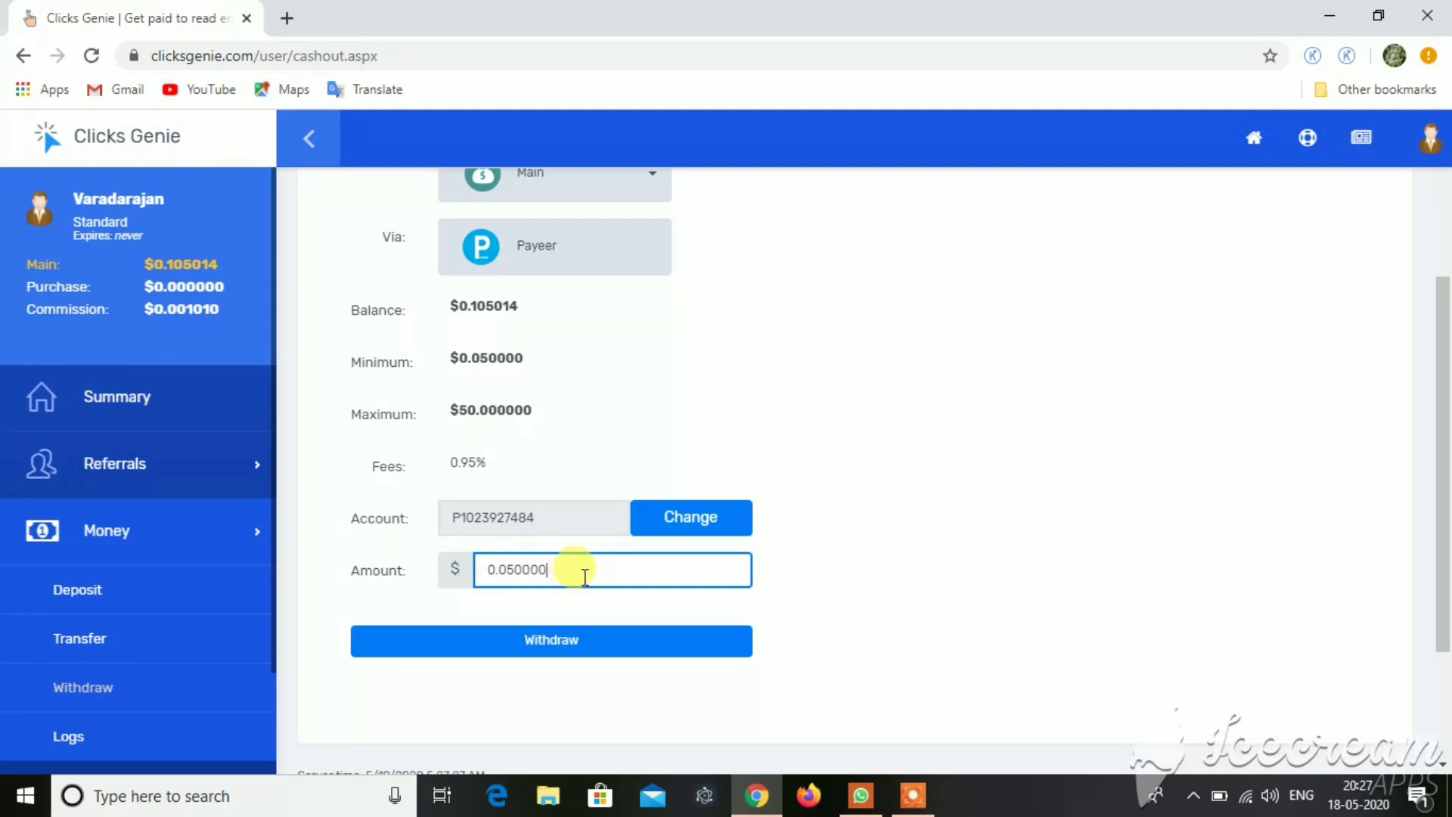
{"action": "left_click", "coordinate": [610, 638]}
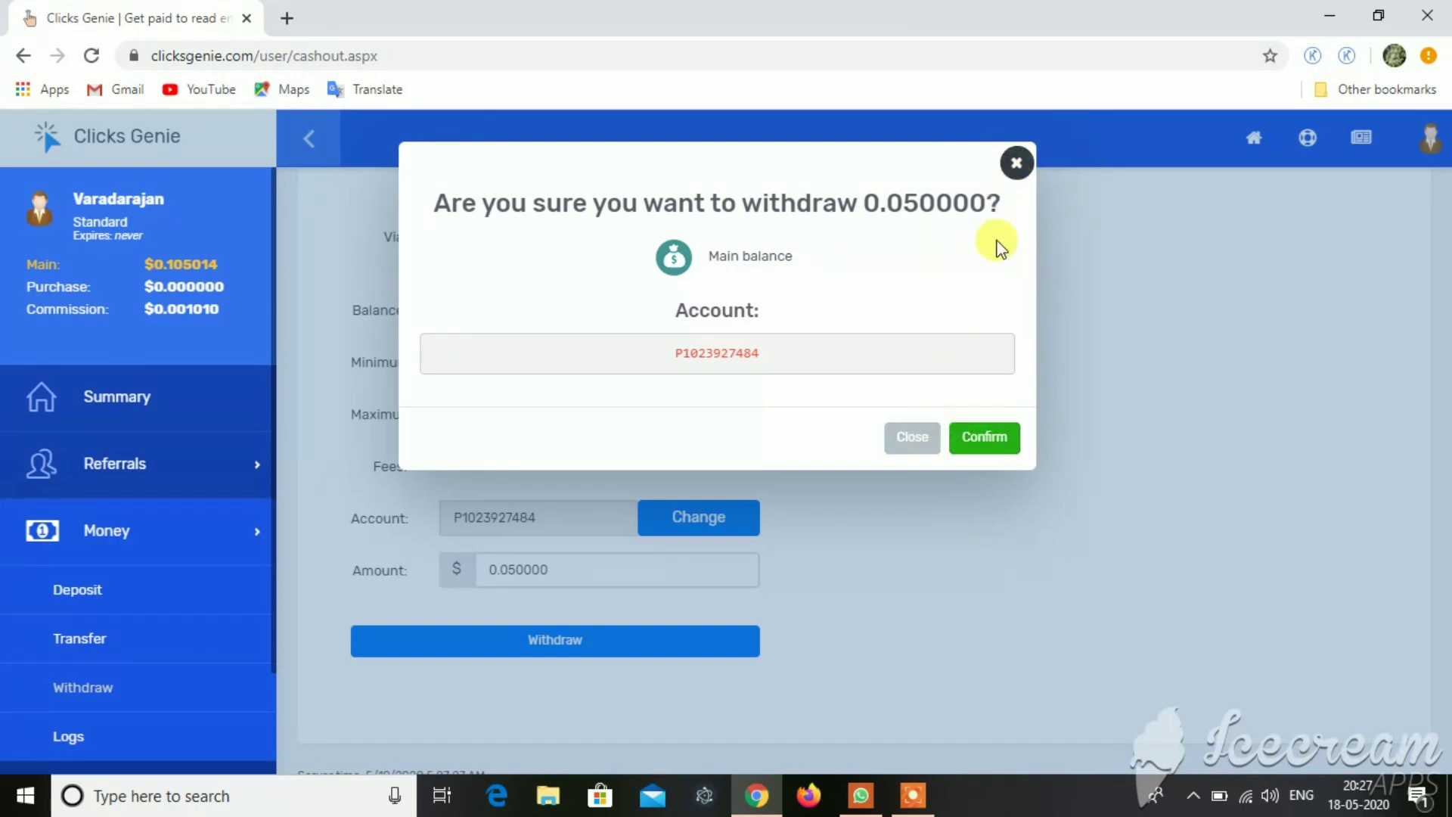
Cancel the 0.050000 request and replace the amount with the full 0.105014 balance
{"action": "left_click", "coordinate": [924, 441]}
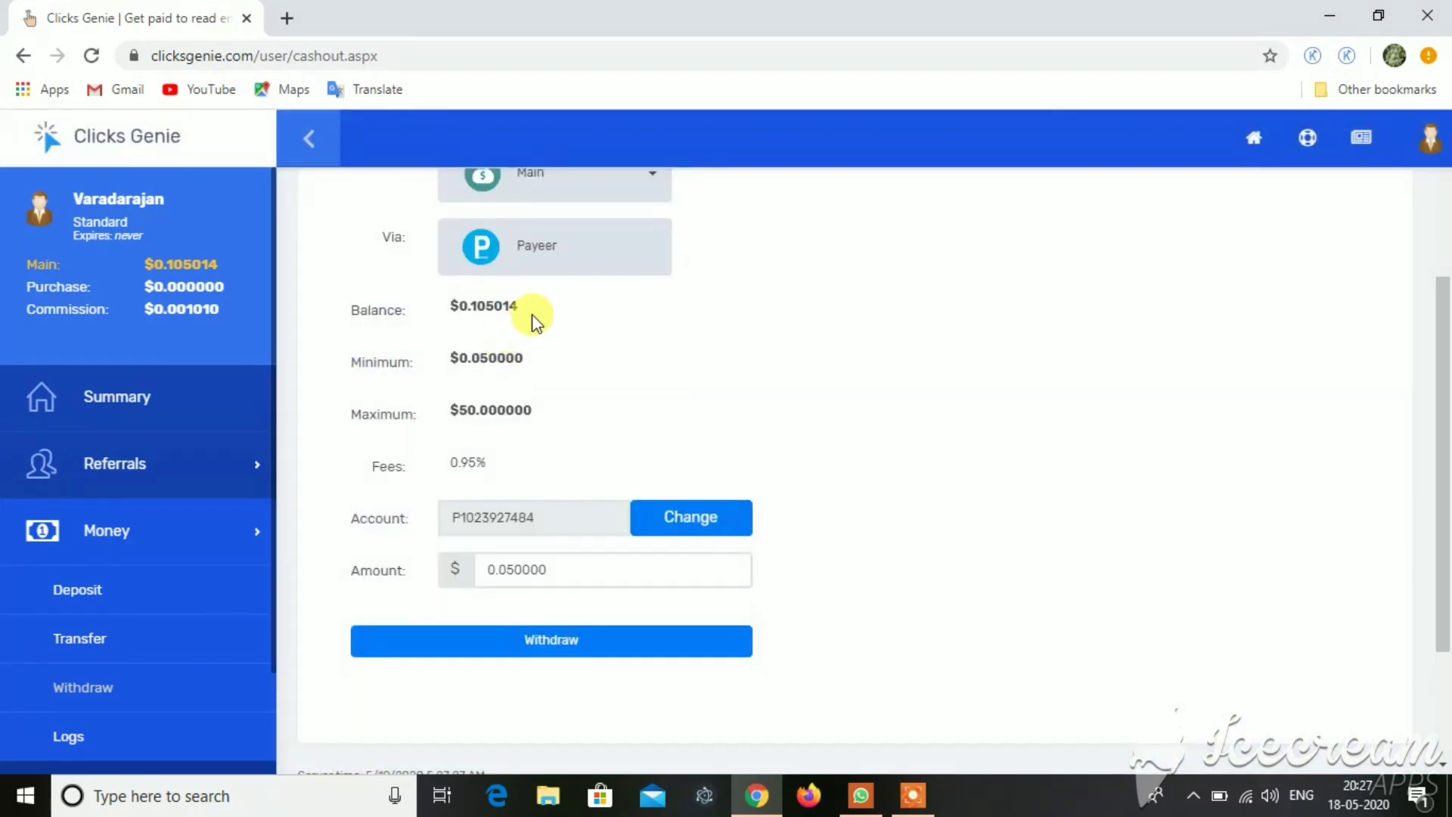
{"action": "left_click_drag", "start_coordinate": [522, 307], "coordinate": [458, 305]}
{"action": "key", "text": "ctrl+c"}
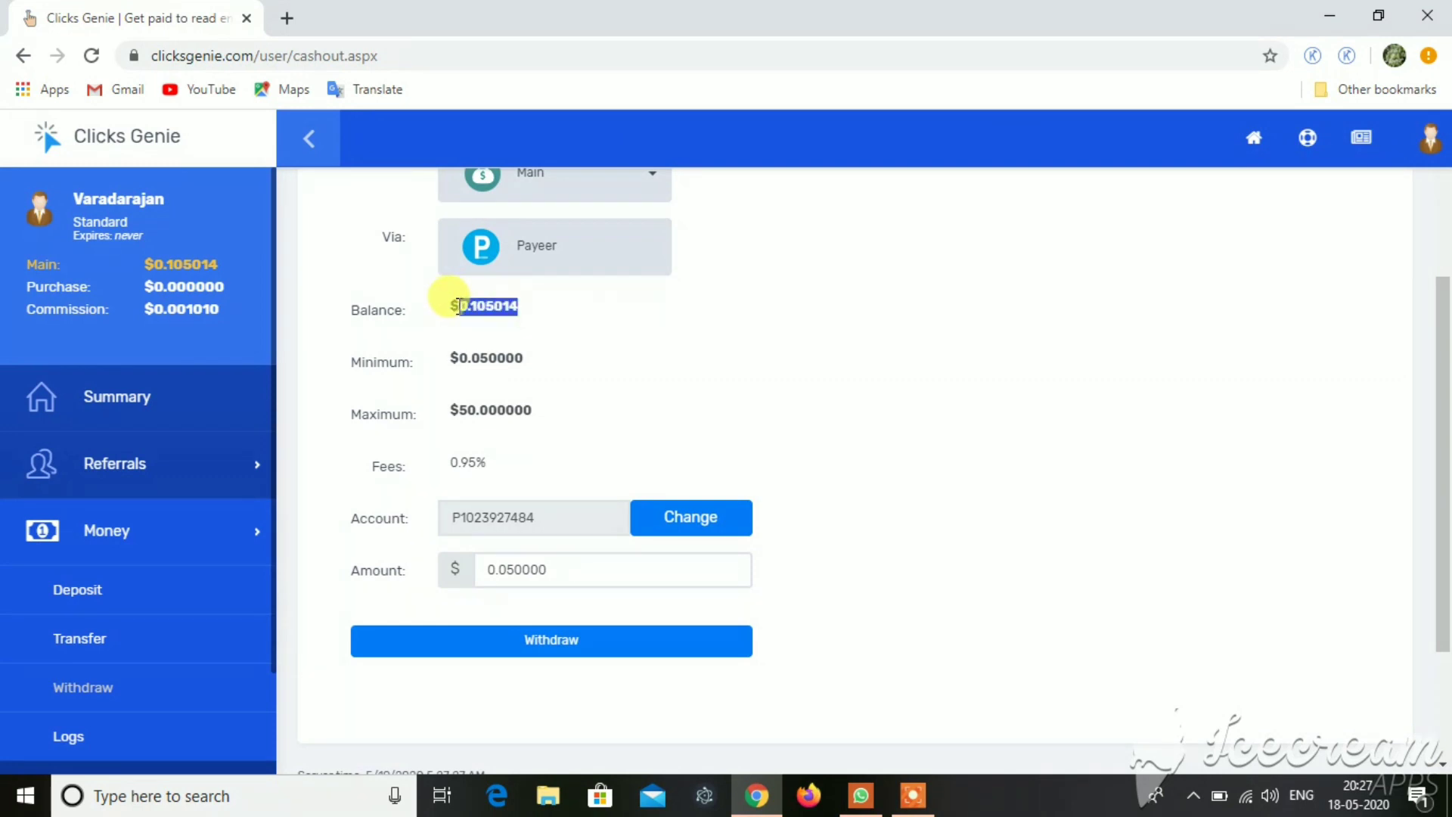
{"action": "left_click_drag", "start_coordinate": [548, 569], "coordinate": [439, 569]}
{"action": "key", "text": "BackSpace"}
{"action": "key", "text": "ctrl+v"}
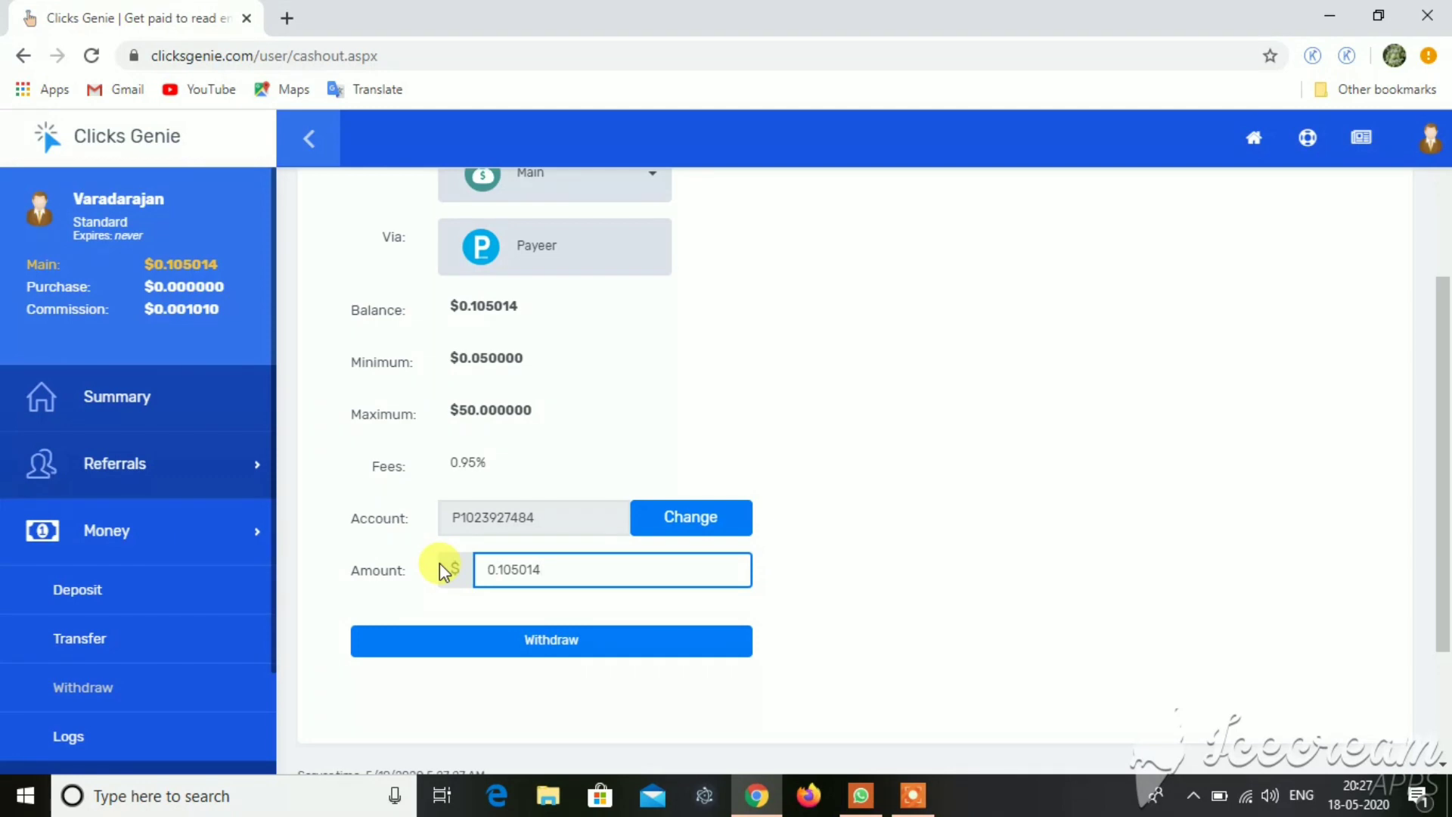
Submit and confirm the 0.105014 withdrawal request
{"action": "left_click", "coordinate": [613, 640]}
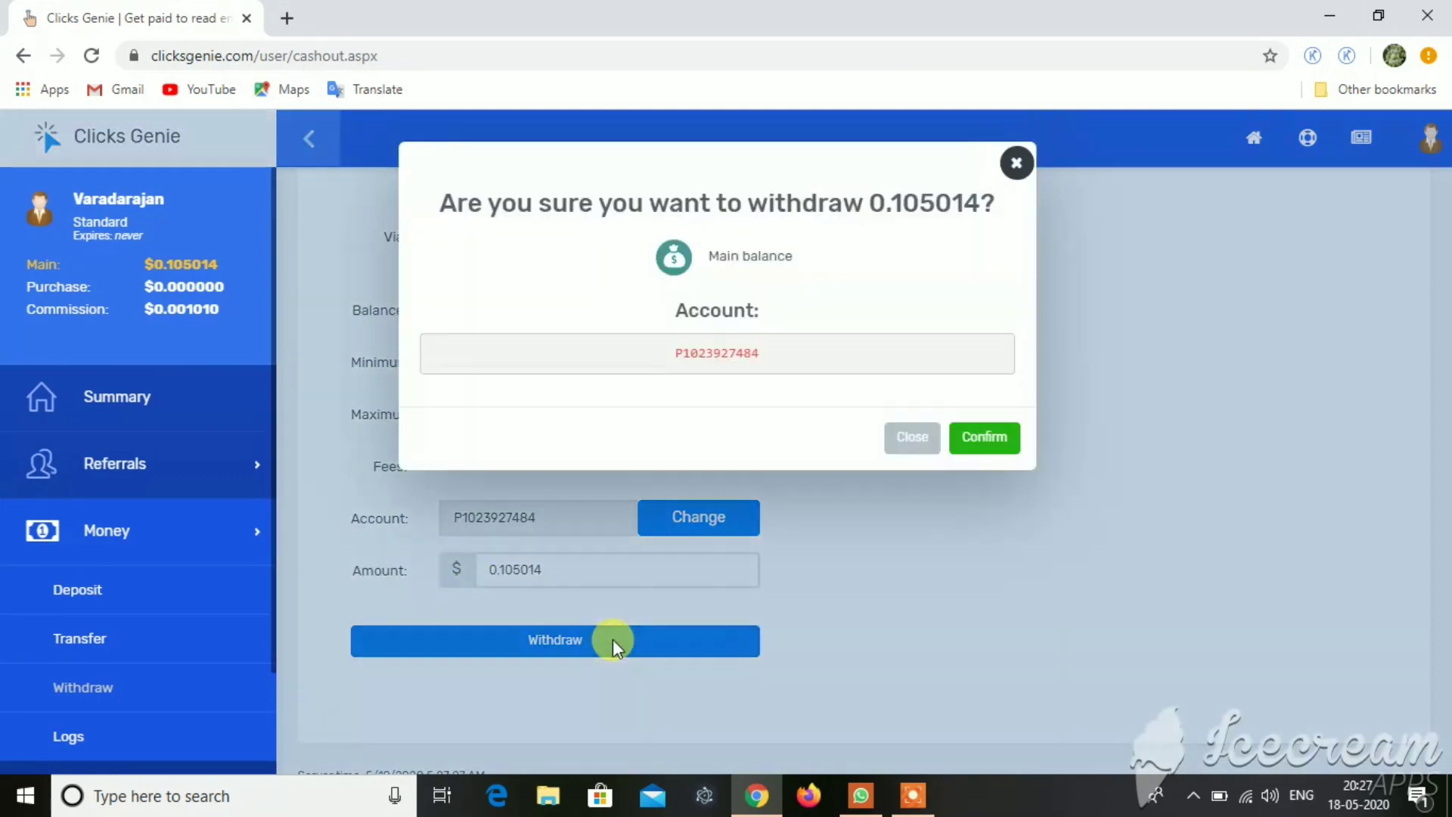
{"action": "left_click", "coordinate": [1007, 445]}
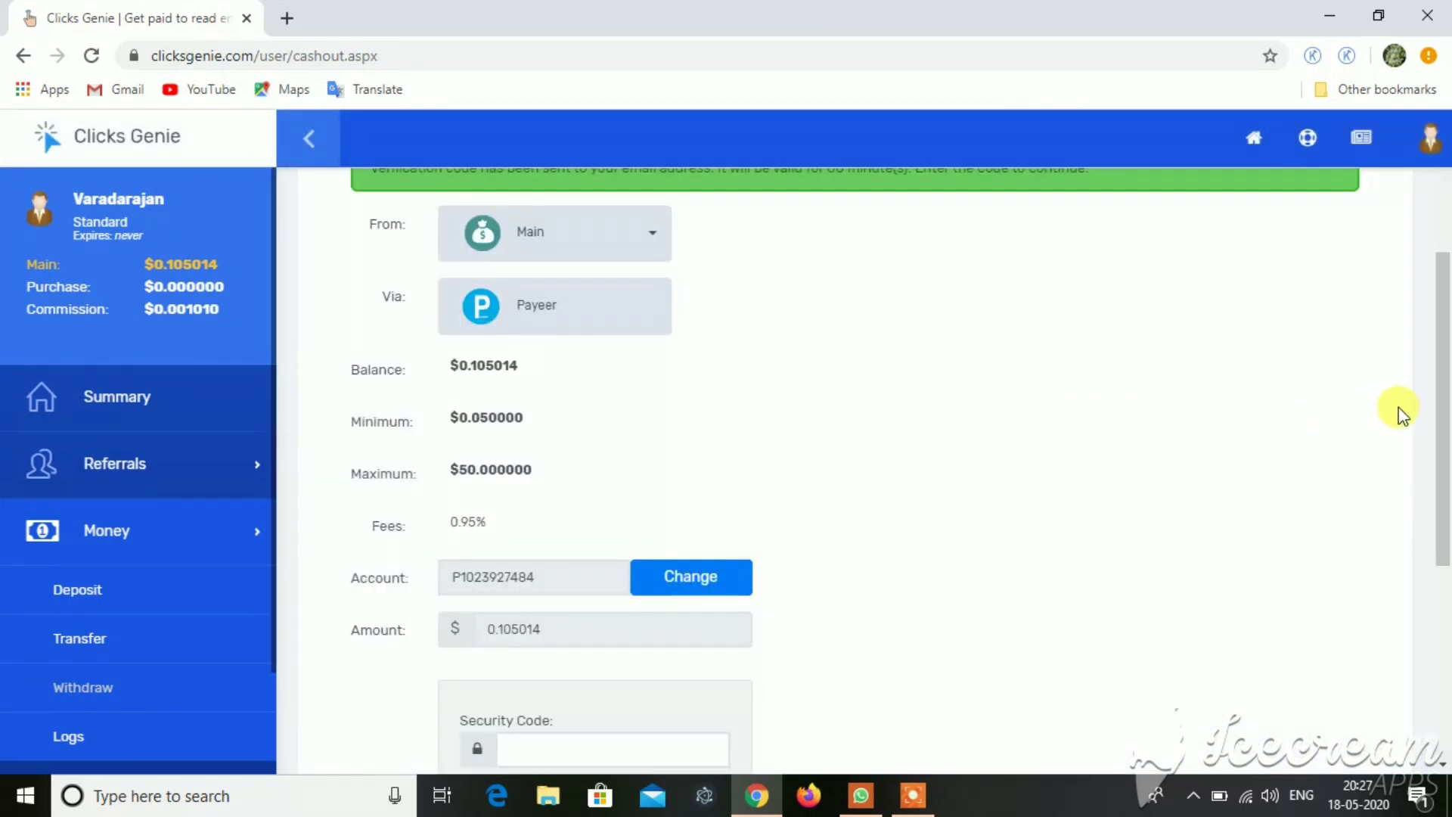
{"action": "left_click_drag", "start_coordinate": [1440, 406], "coordinate": [1447, 340]}
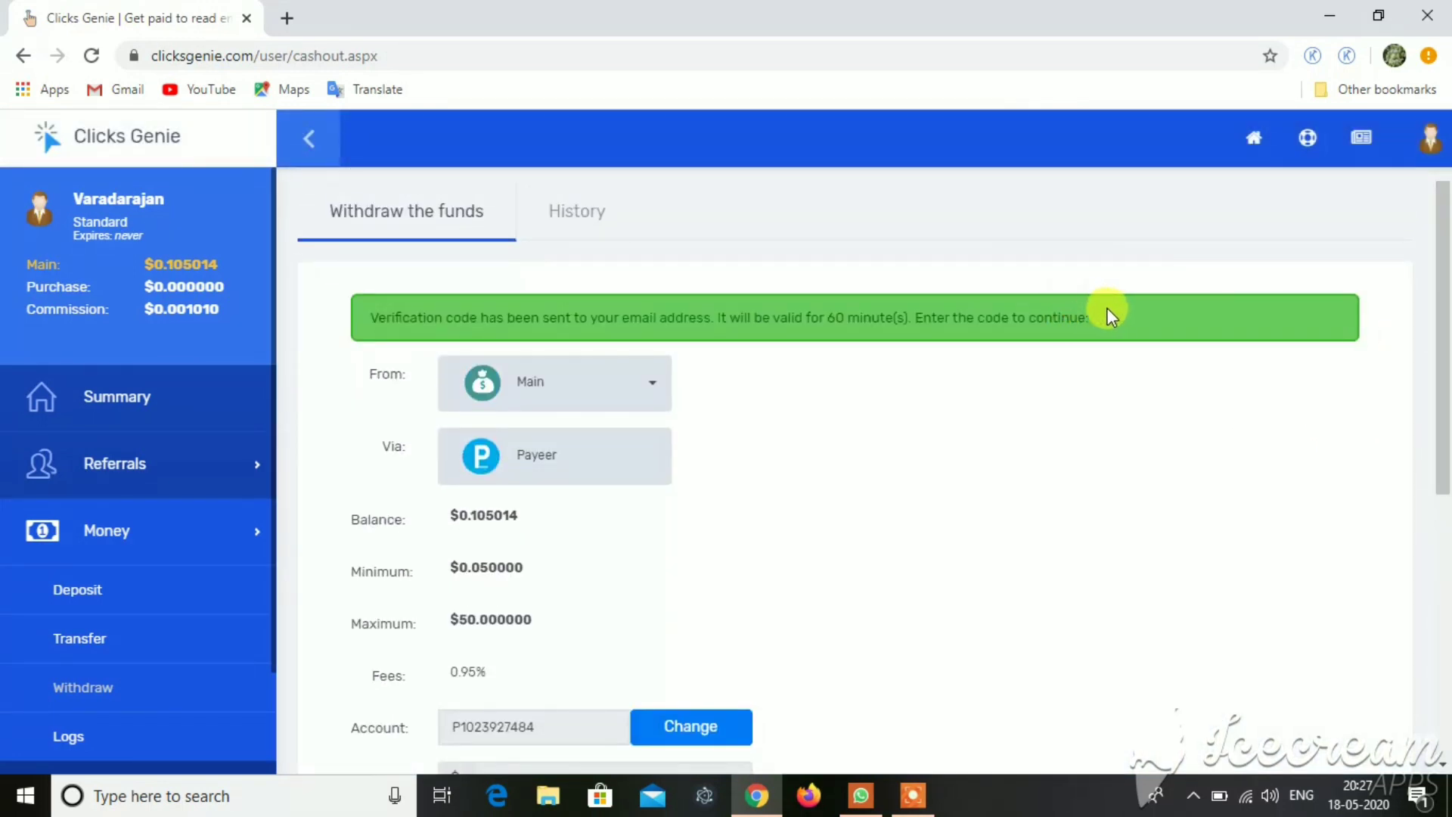
{"action": "left_click_drag", "start_coordinate": [1109, 315], "coordinate": [393, 310]}
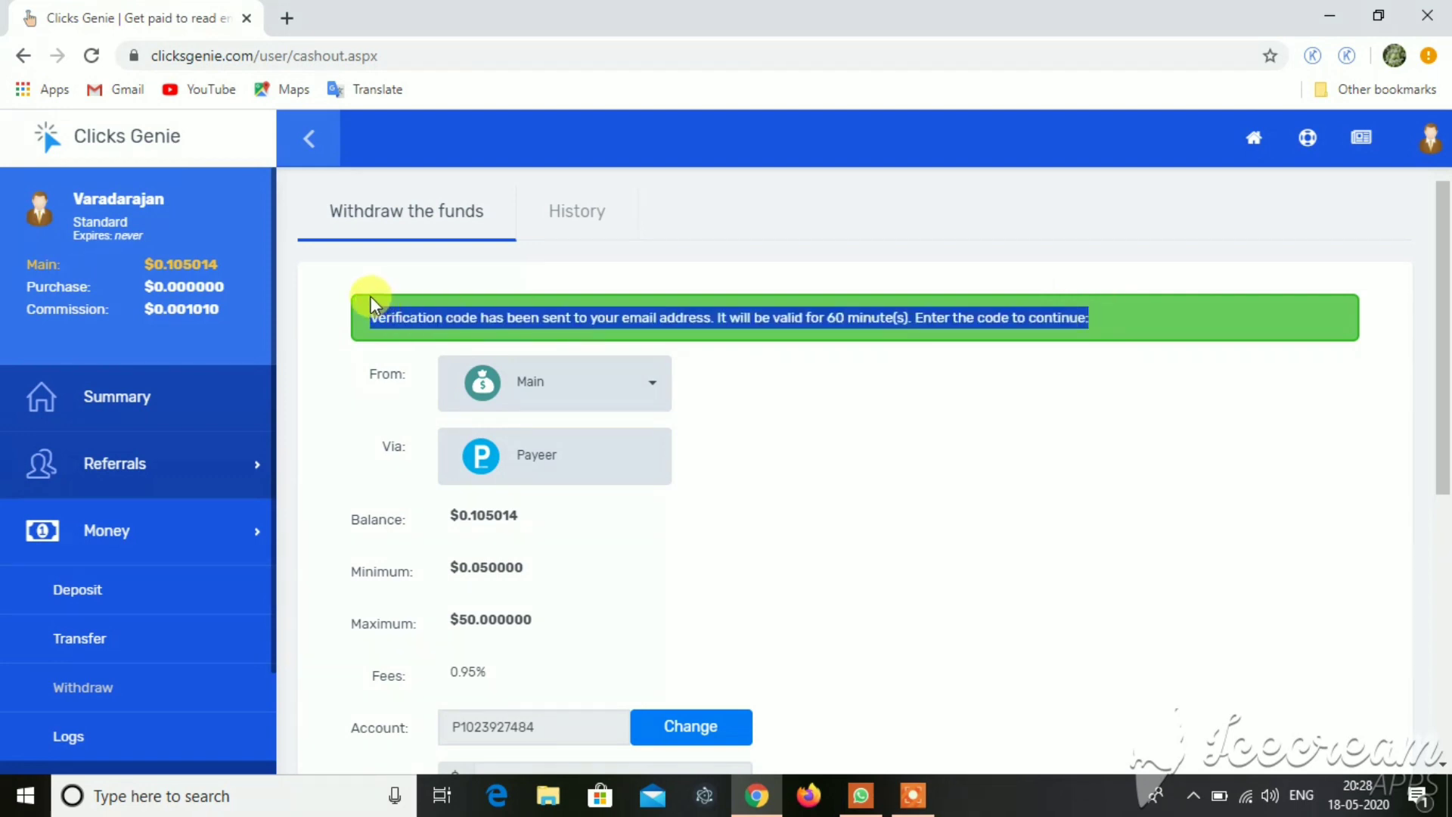
Enter the emailed security code in the Security Code field and submit it
{"action": "left_click_drag", "start_coordinate": [1444, 318], "coordinate": [1444, 579]}
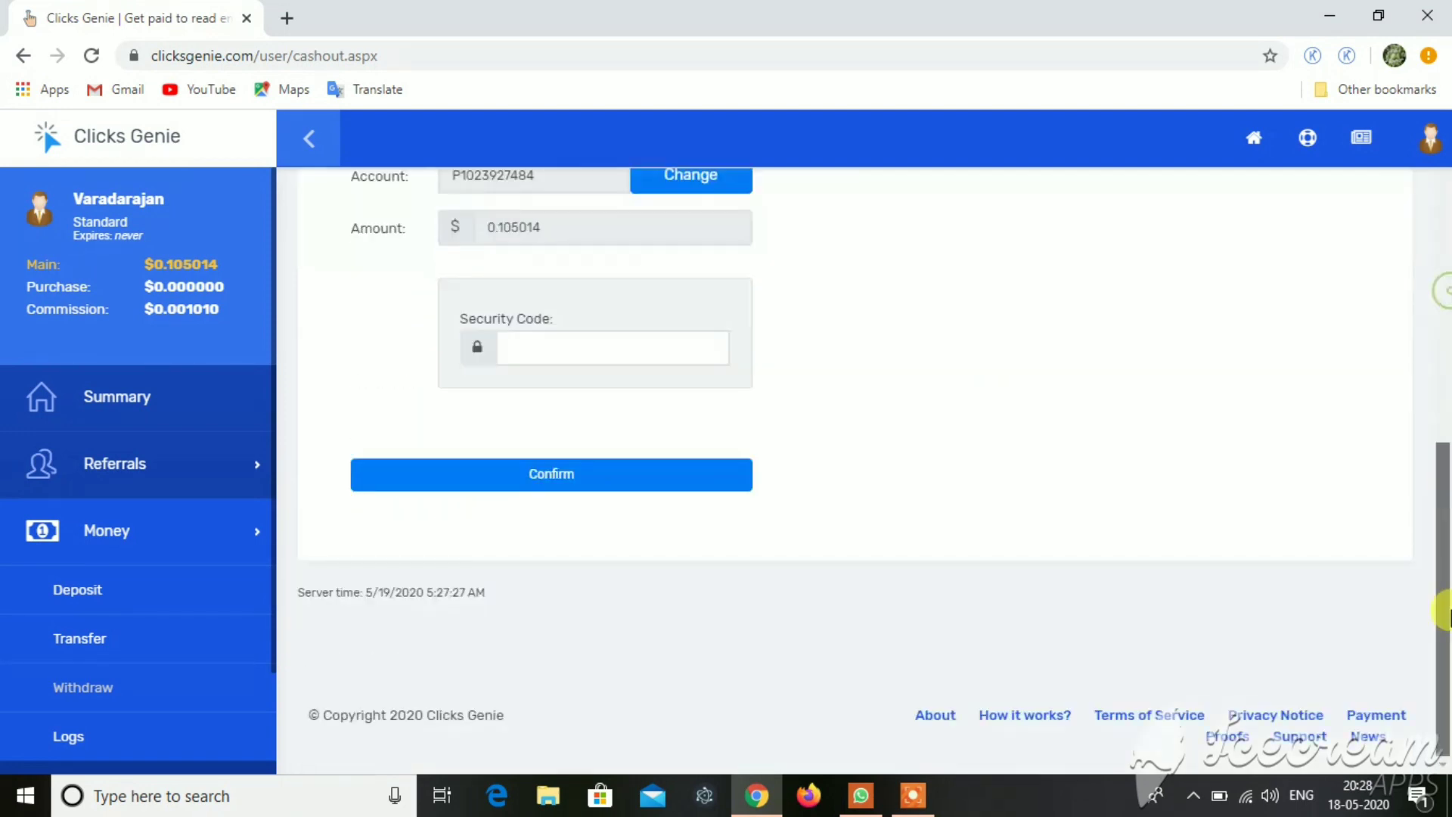
{"action": "left_click", "coordinate": [579, 339]}
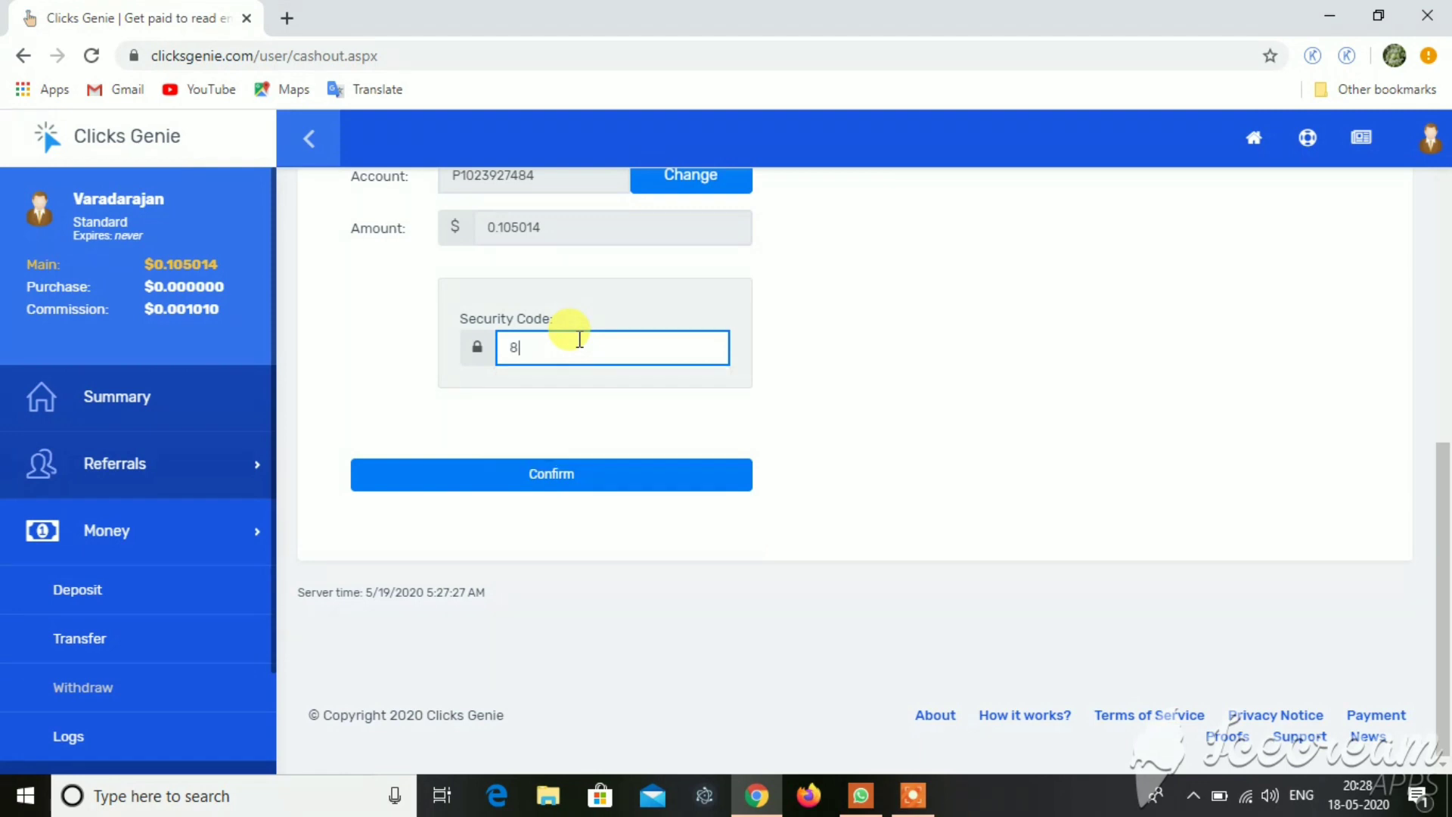
{"action": "left_click", "coordinate": [613, 476]}
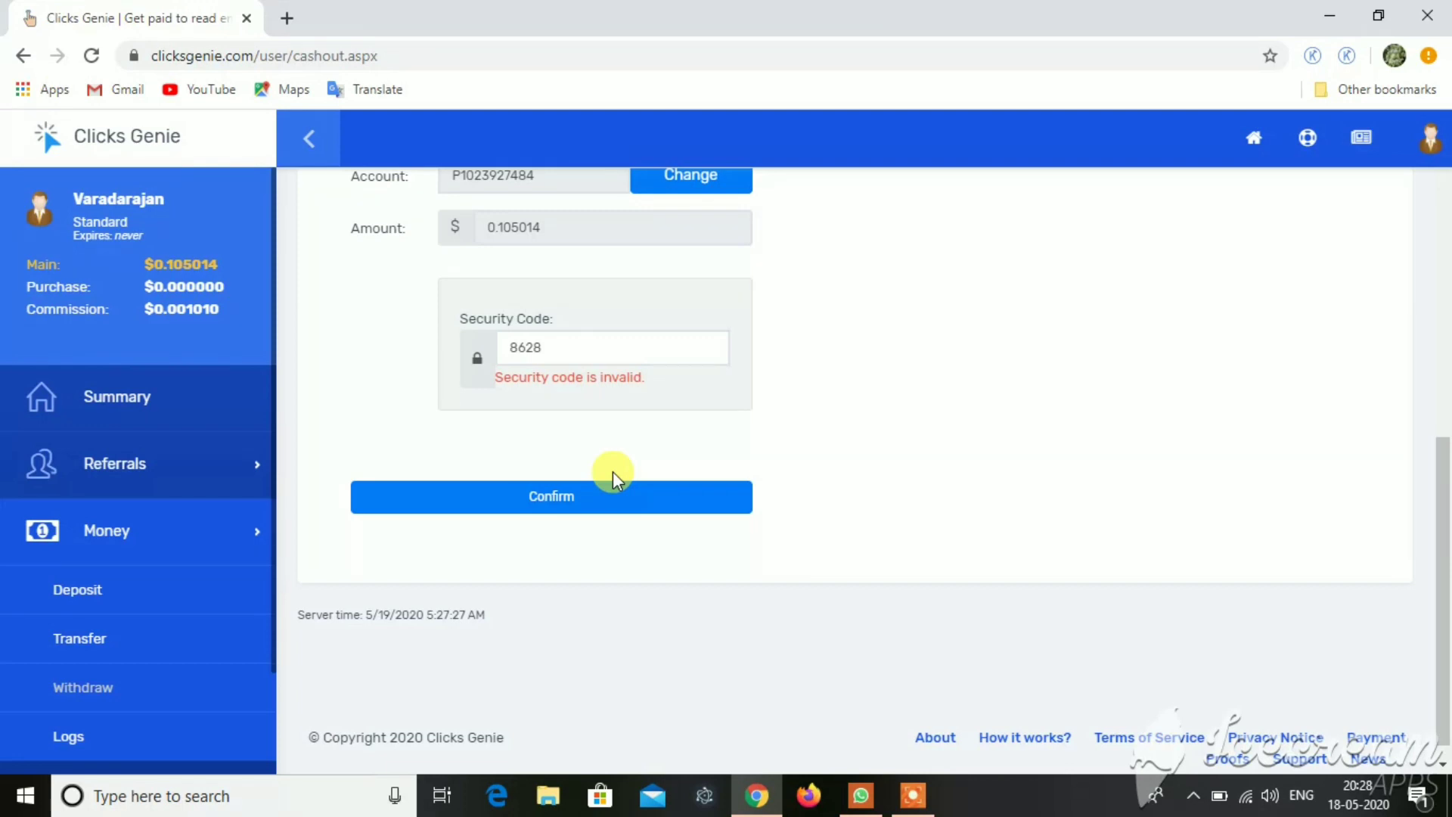
Replace the rejected code with a retyped one and submit it twice
{"action": "left_click_drag", "start_coordinate": [601, 345], "coordinate": [479, 358]}
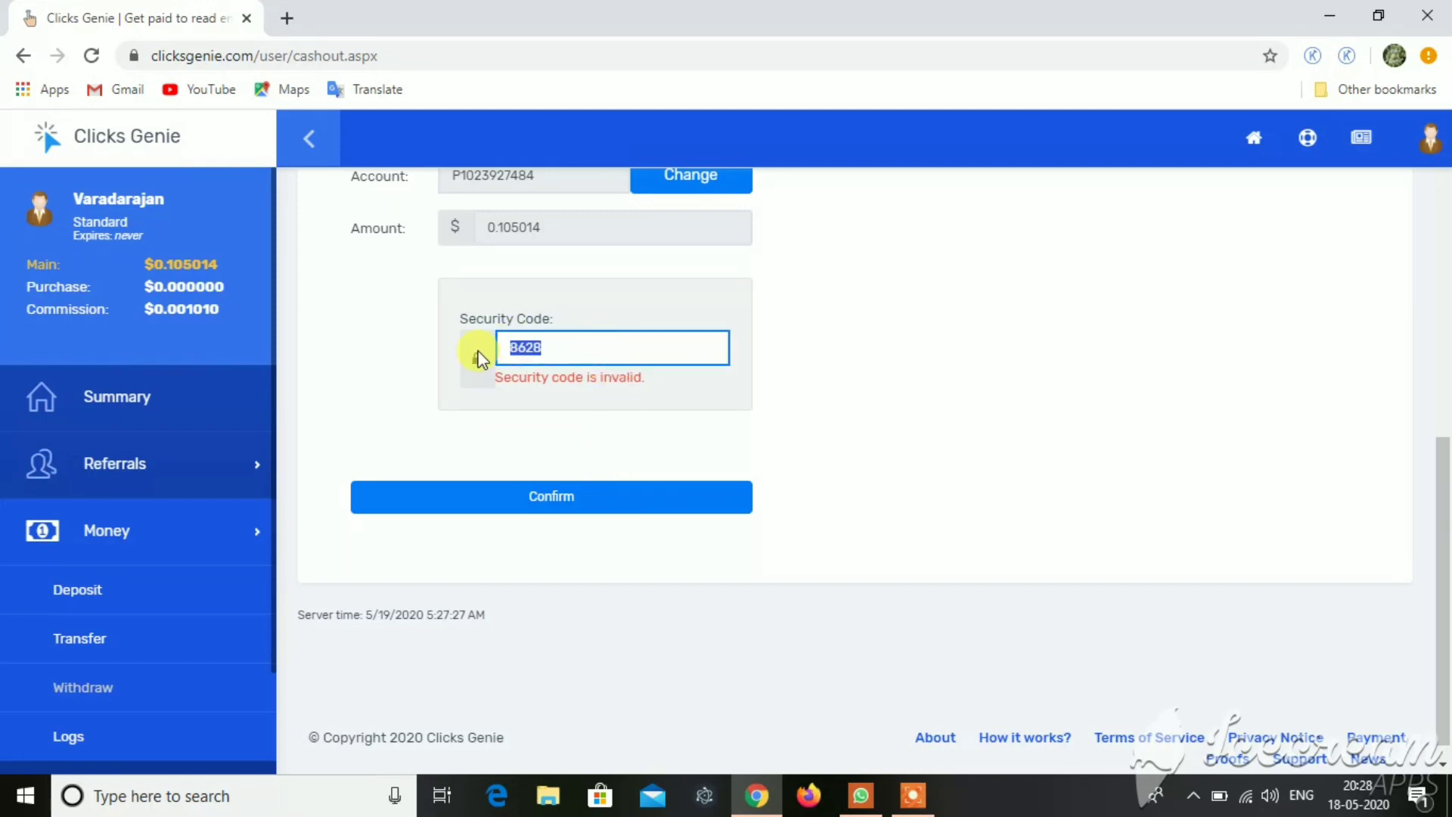
{"action": "key", "text": "BackSpace"}
{"action": "scroll", "coordinate": [702, 547], "scroll_direction": "up", "scroll_amount": 1}
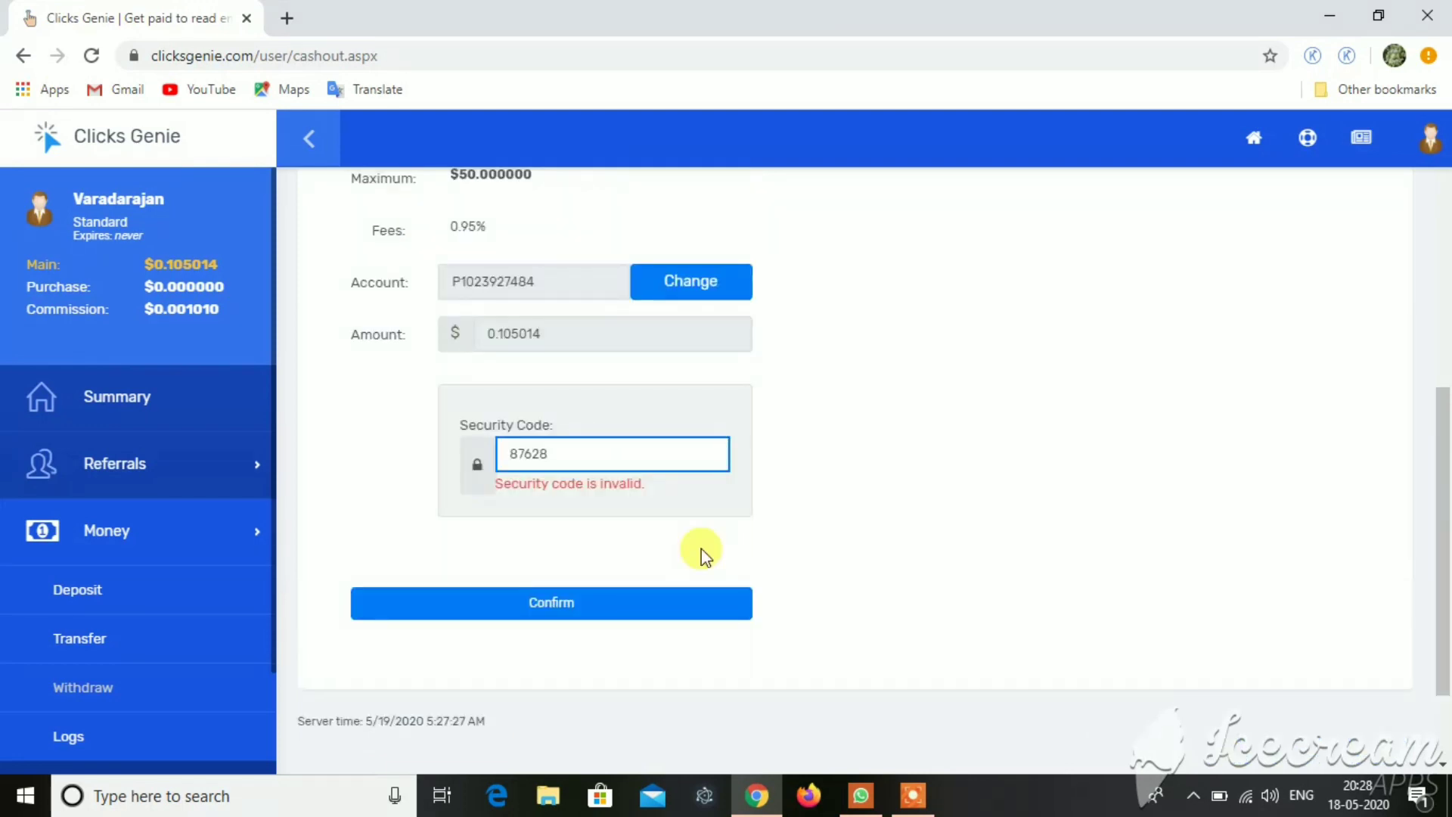
{"action": "left_click", "coordinate": [659, 605]}
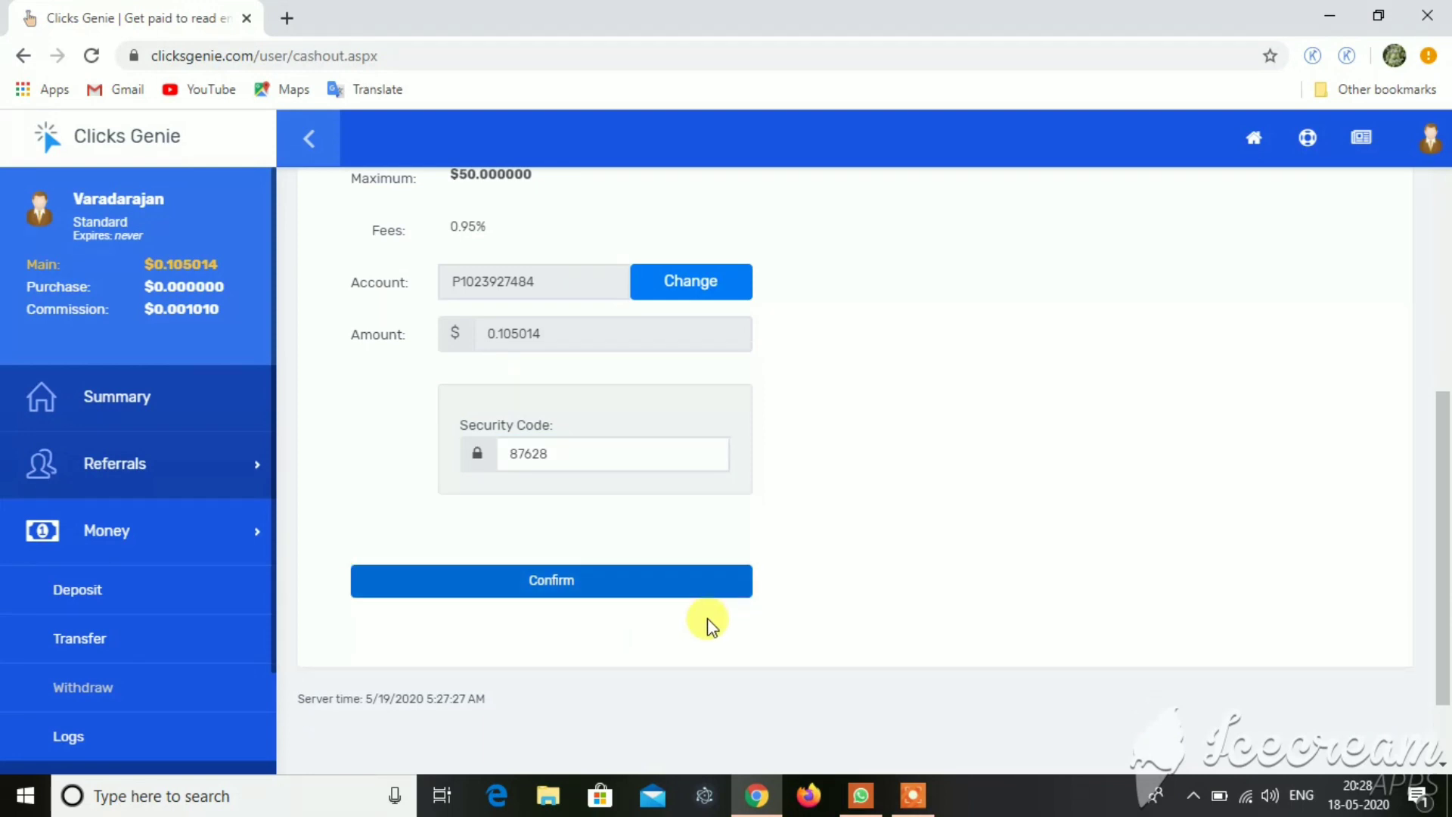
{"action": "left_click_drag", "start_coordinate": [1445, 465], "coordinate": [1441, 393]}
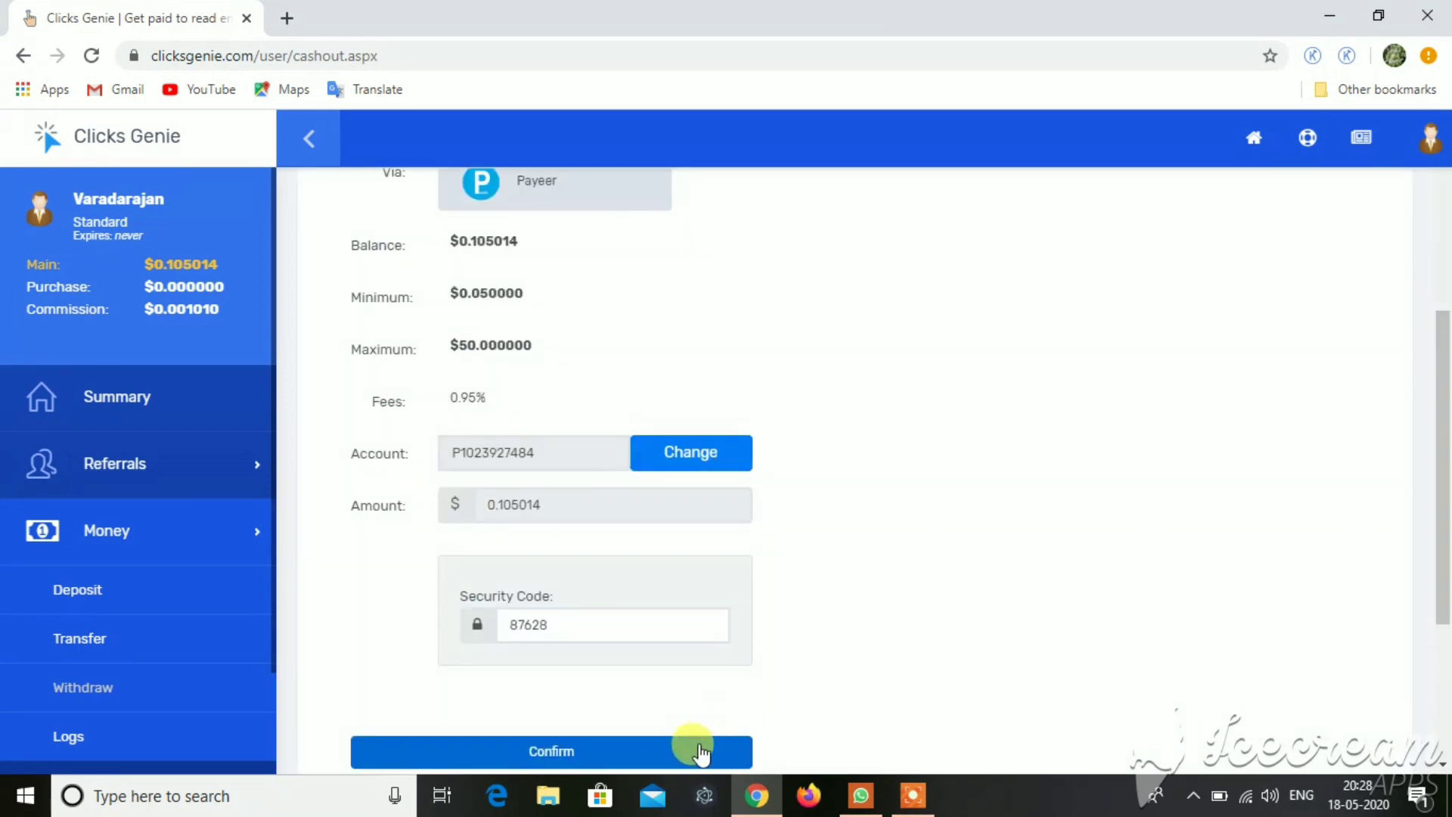
{"action": "left_click", "coordinate": [590, 749]}
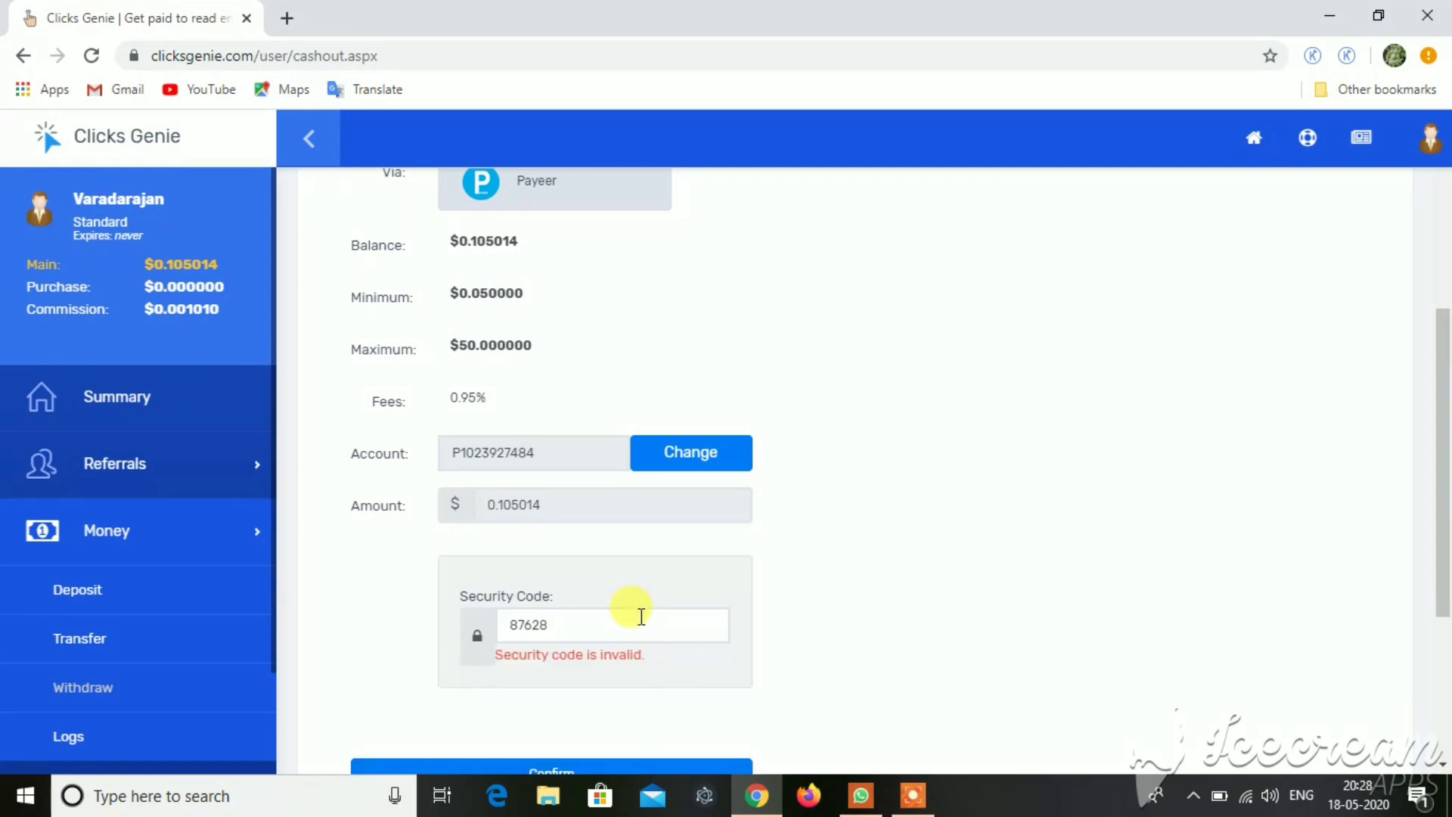
Clear the rejected code, type a new emailed security code and confirm the withdrawal
{"action": "left_click_drag", "start_coordinate": [639, 625], "coordinate": [500, 617]}
{"action": "key", "text": "BackSpace"}
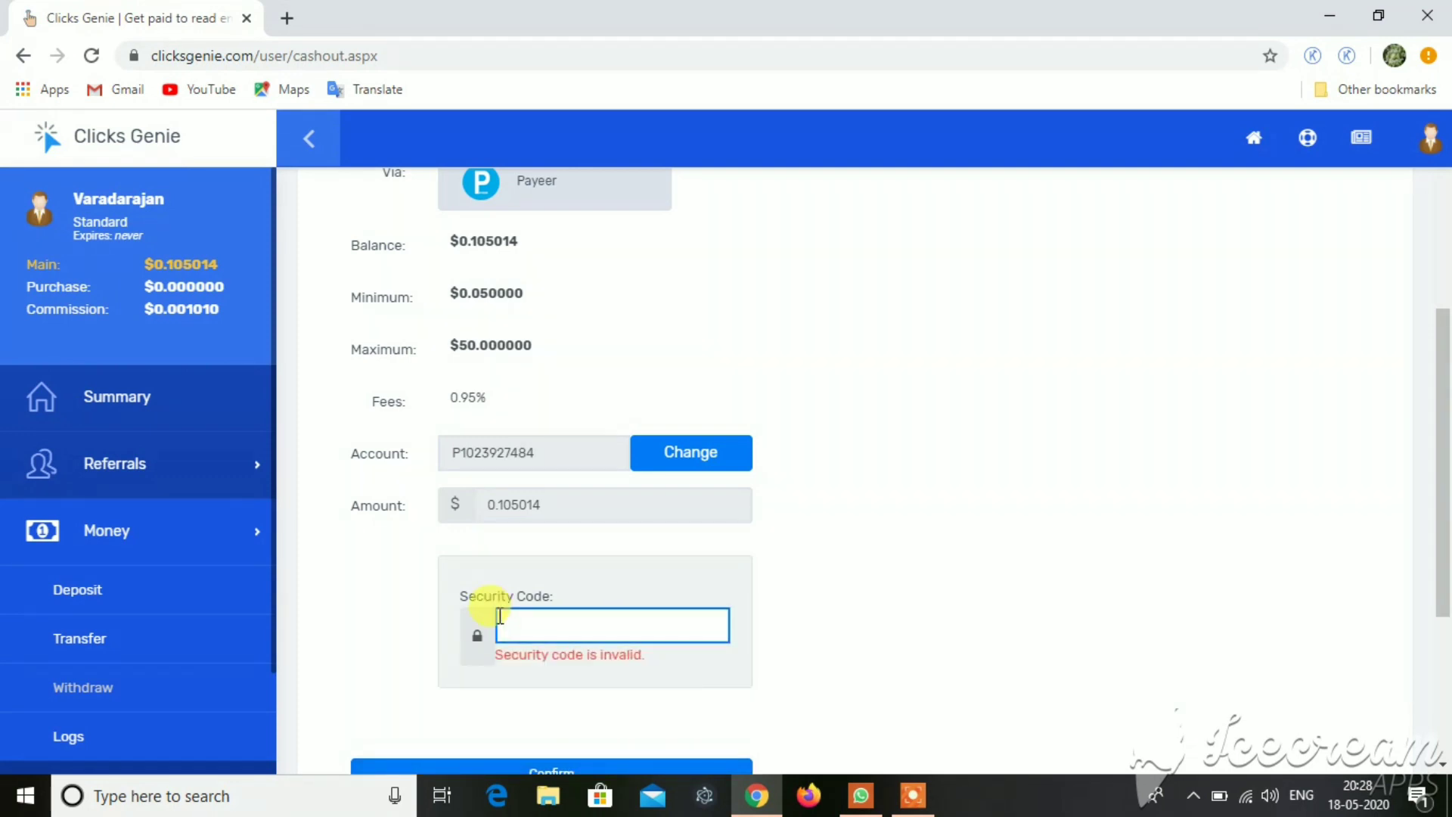
{"action": "scroll", "coordinate": [499, 616], "scroll_direction": "down", "scroll_amount": 3}
{"action": "left_click", "coordinate": [665, 376]}
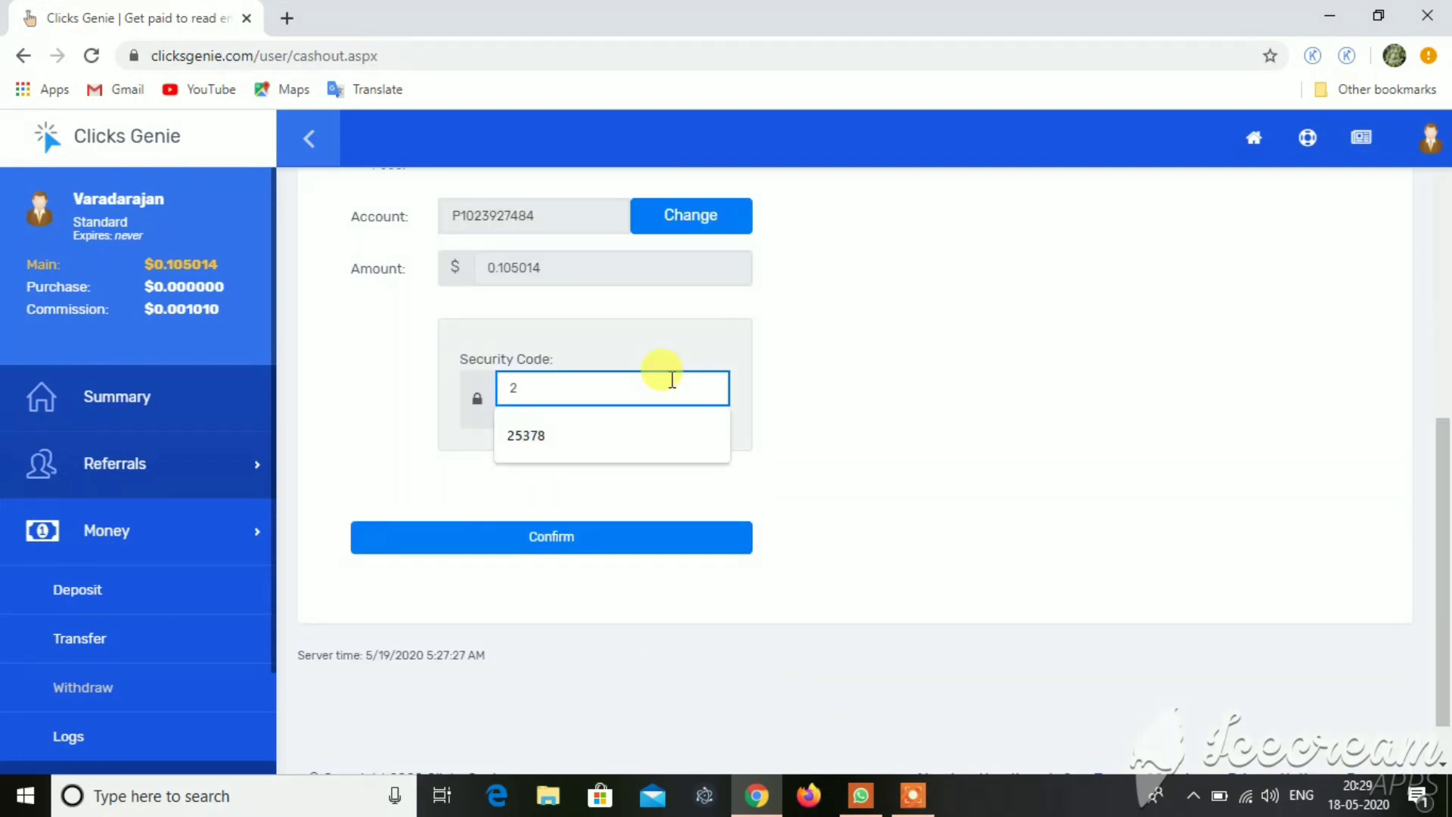
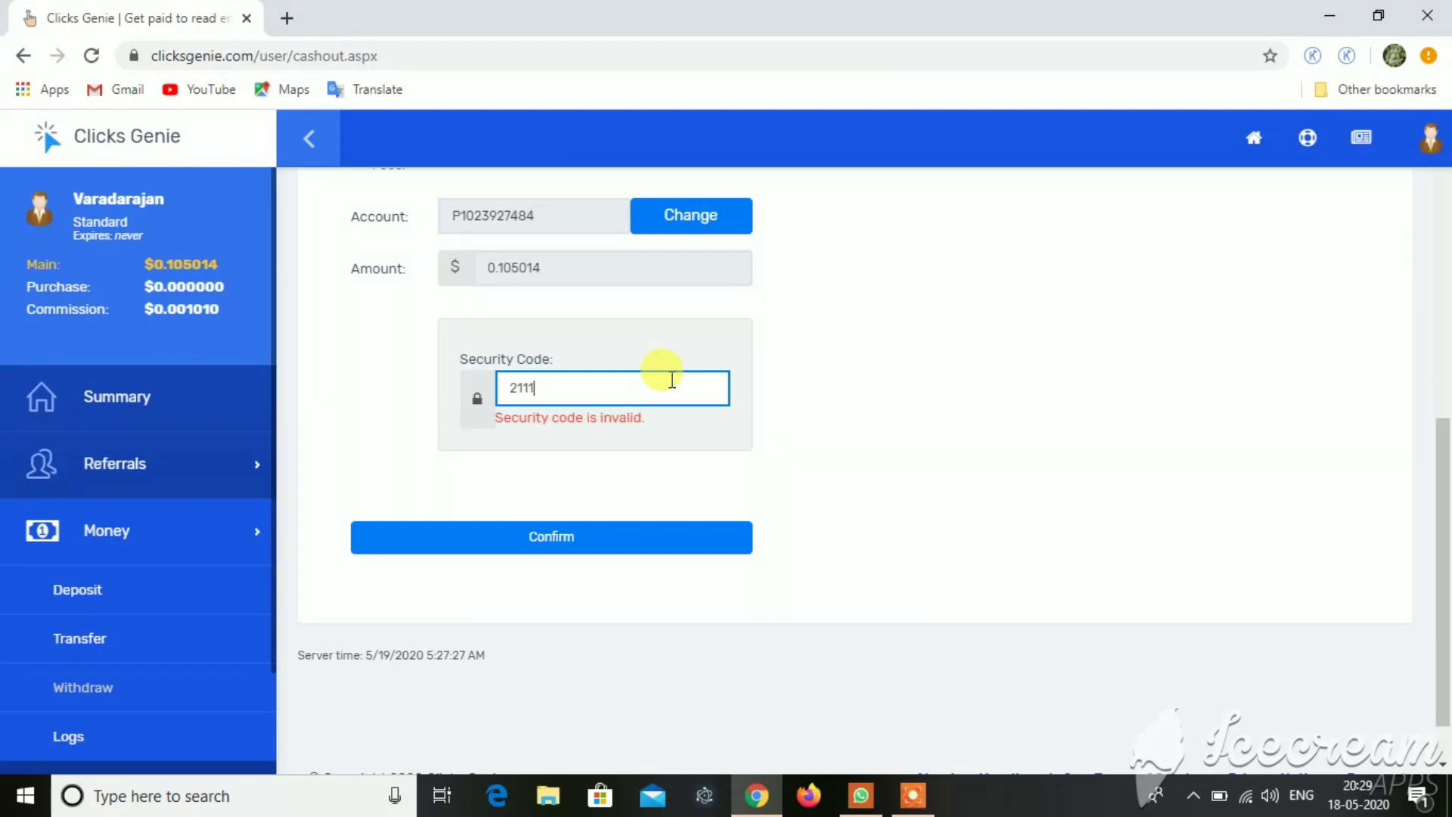
{"action": "left_click", "coordinate": [615, 540]}
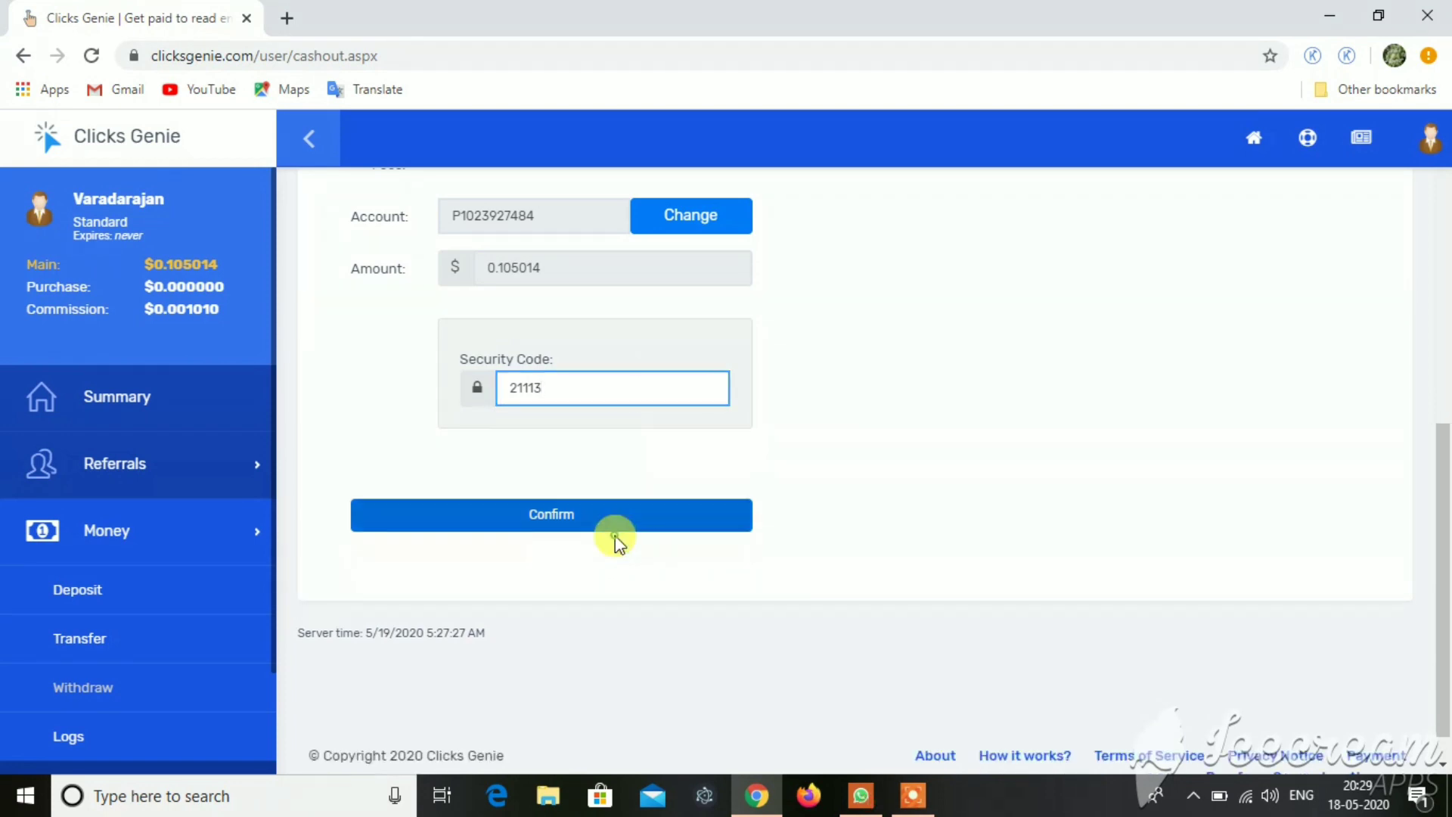
{"action": "left_click", "coordinate": [563, 516]}
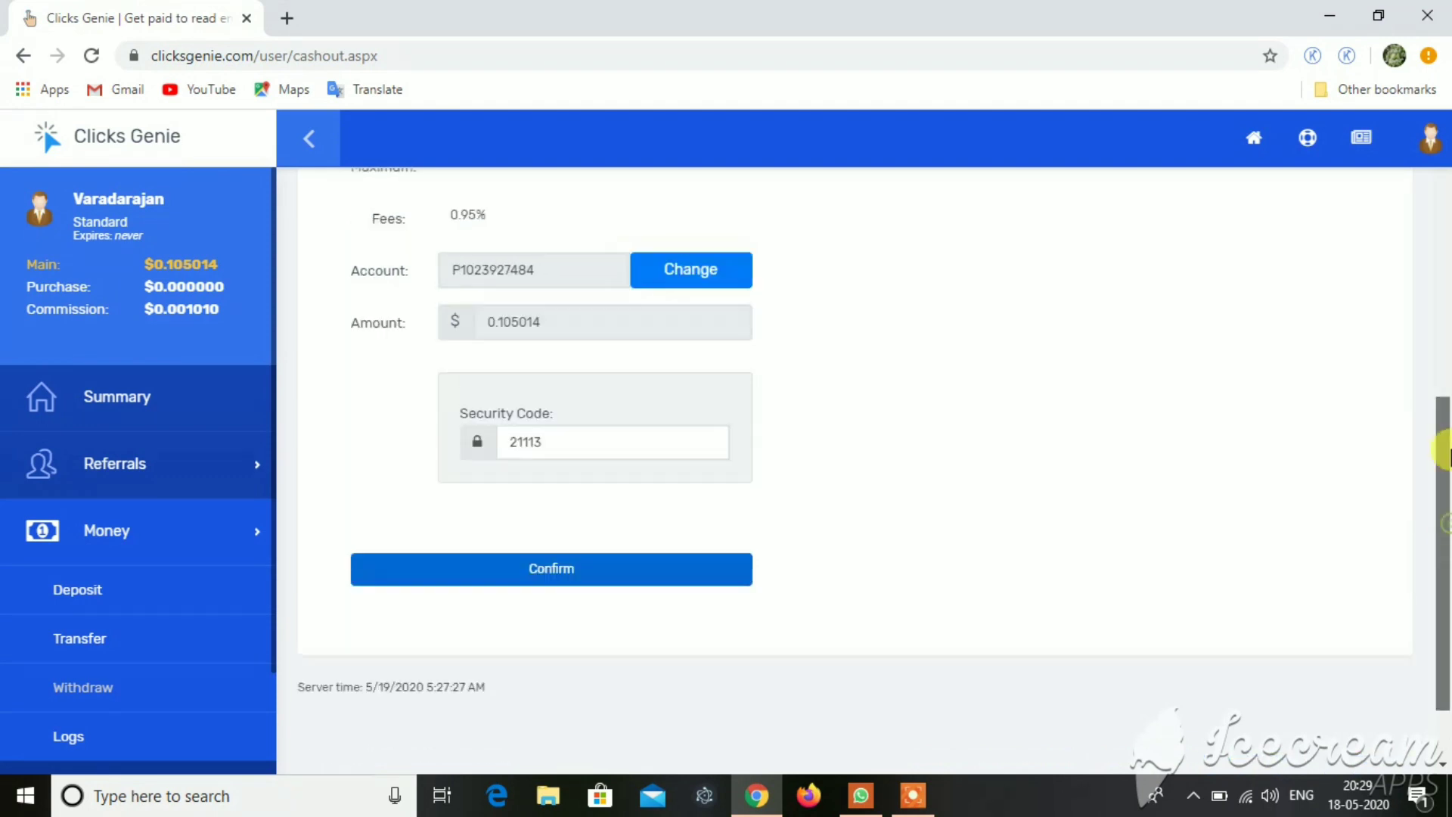
Highlight the 'Automatic payout has been proceed successfully' message
{"action": "left_click_drag", "start_coordinate": [1444, 499], "coordinate": [1445, 298]}
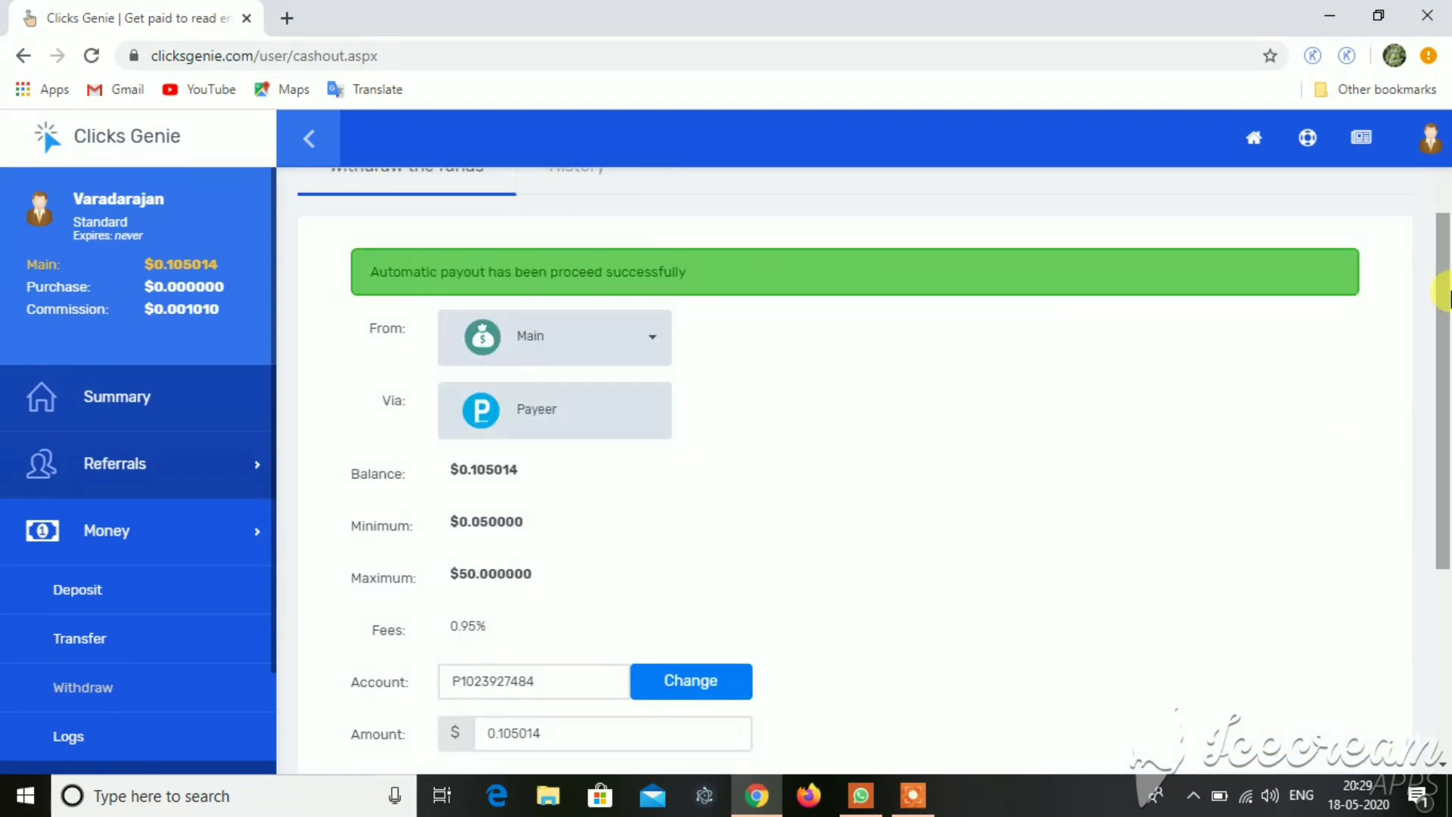
{"action": "left_click_drag", "start_coordinate": [725, 272], "coordinate": [337, 271]}
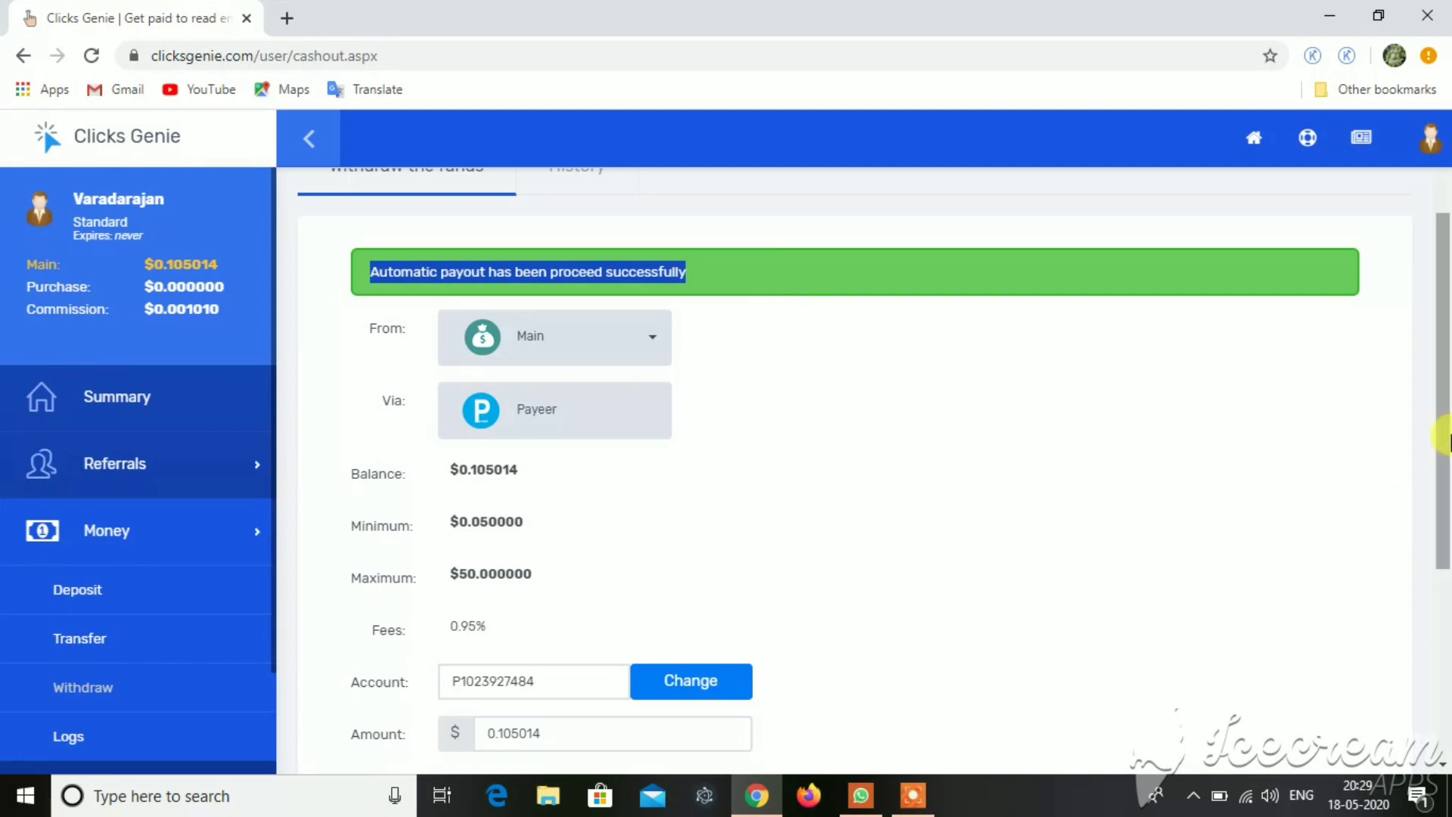
{"action": "scroll", "coordinate": [1445, 435], "scroll_direction": "down", "scroll_amount": 1}
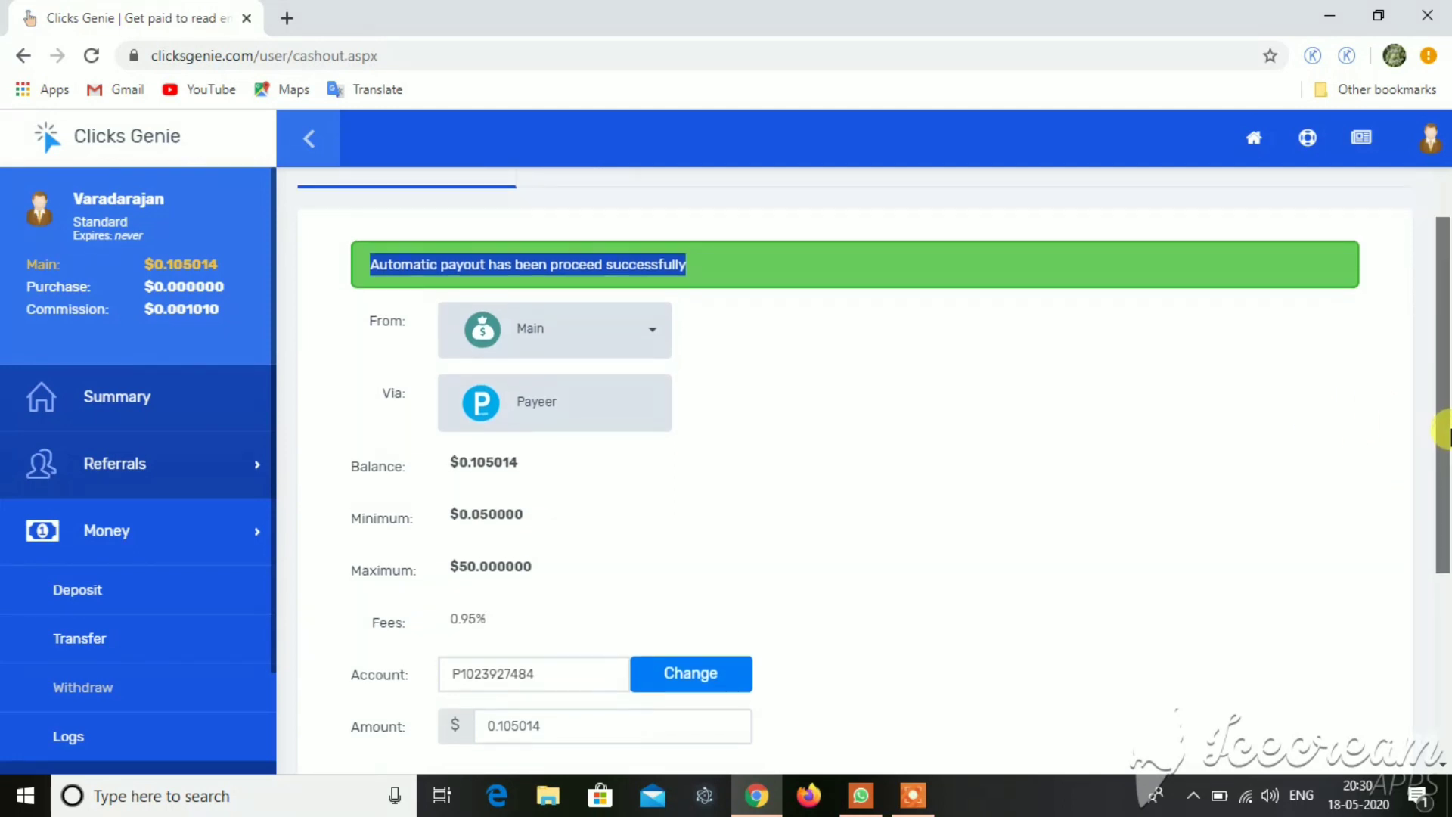
{"action": "left_click_drag", "start_coordinate": [1445, 435], "coordinate": [1430, 586]}
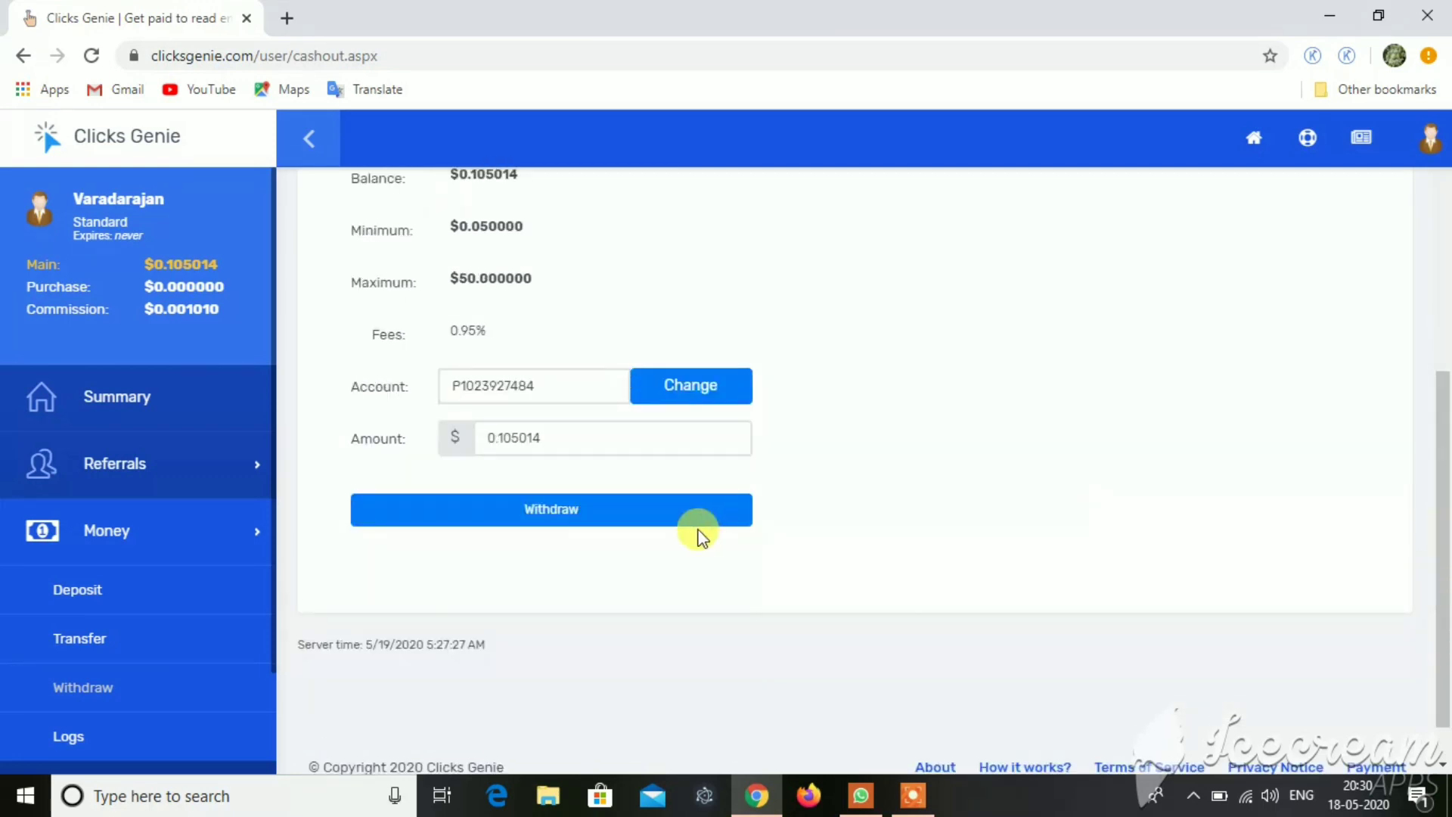
Request the 0.105014 withdrawal again, dismiss the confirmation, and highlight the success message
{"action": "left_click", "coordinate": [661, 514]}
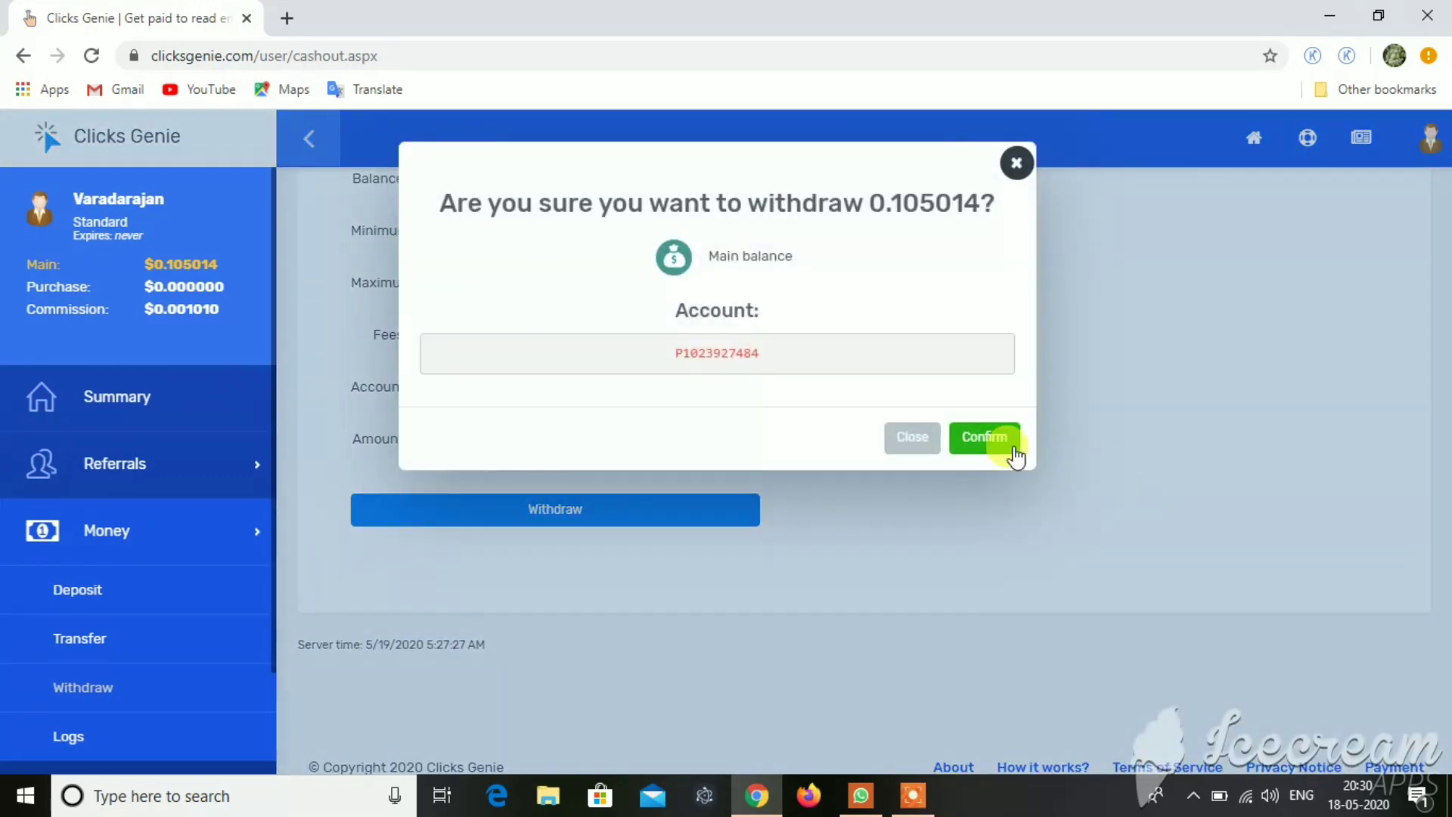
{"action": "left_click", "coordinate": [1017, 162]}
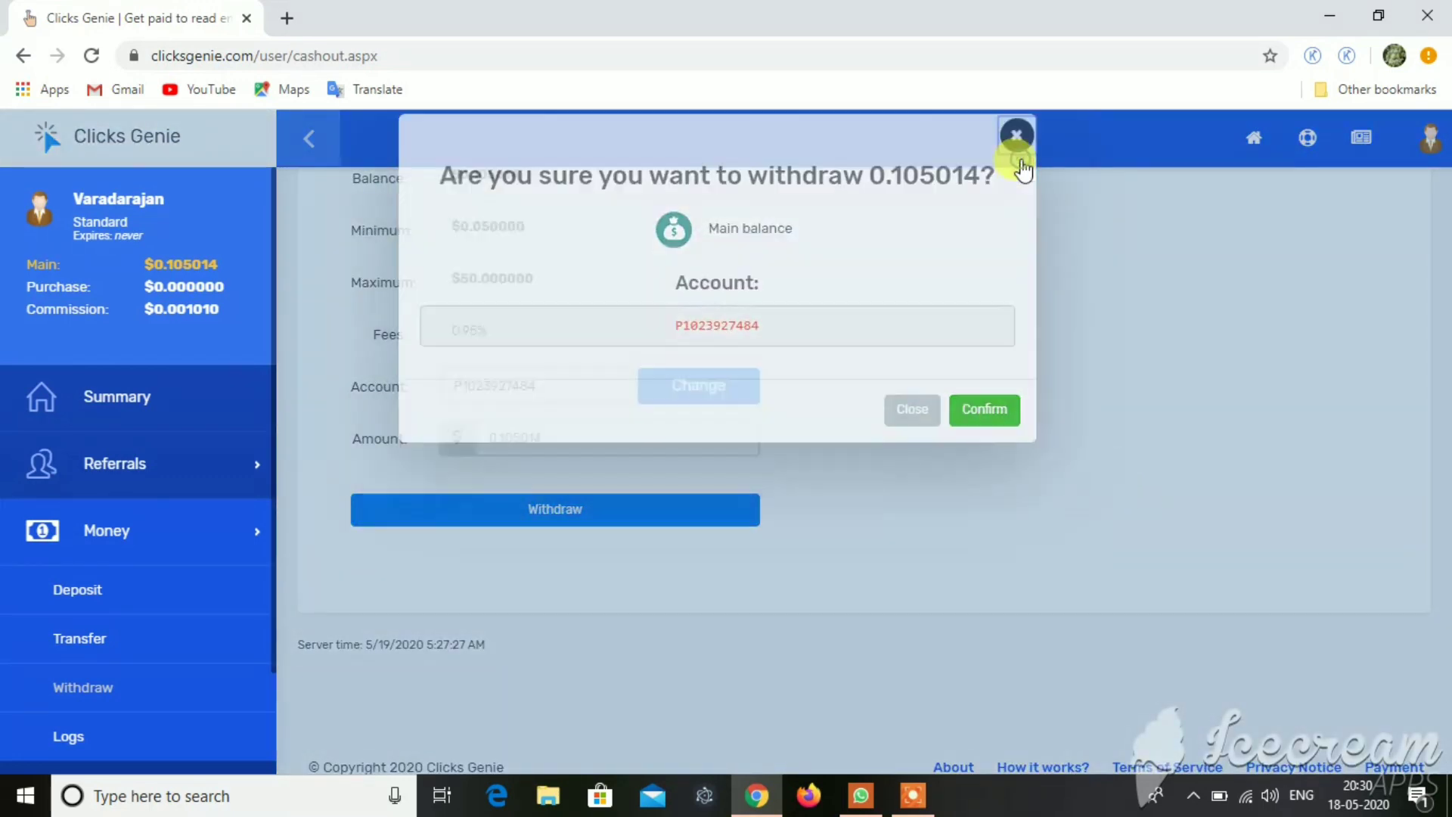
{"action": "left_click_drag", "start_coordinate": [1442, 544], "coordinate": [1445, 542]}
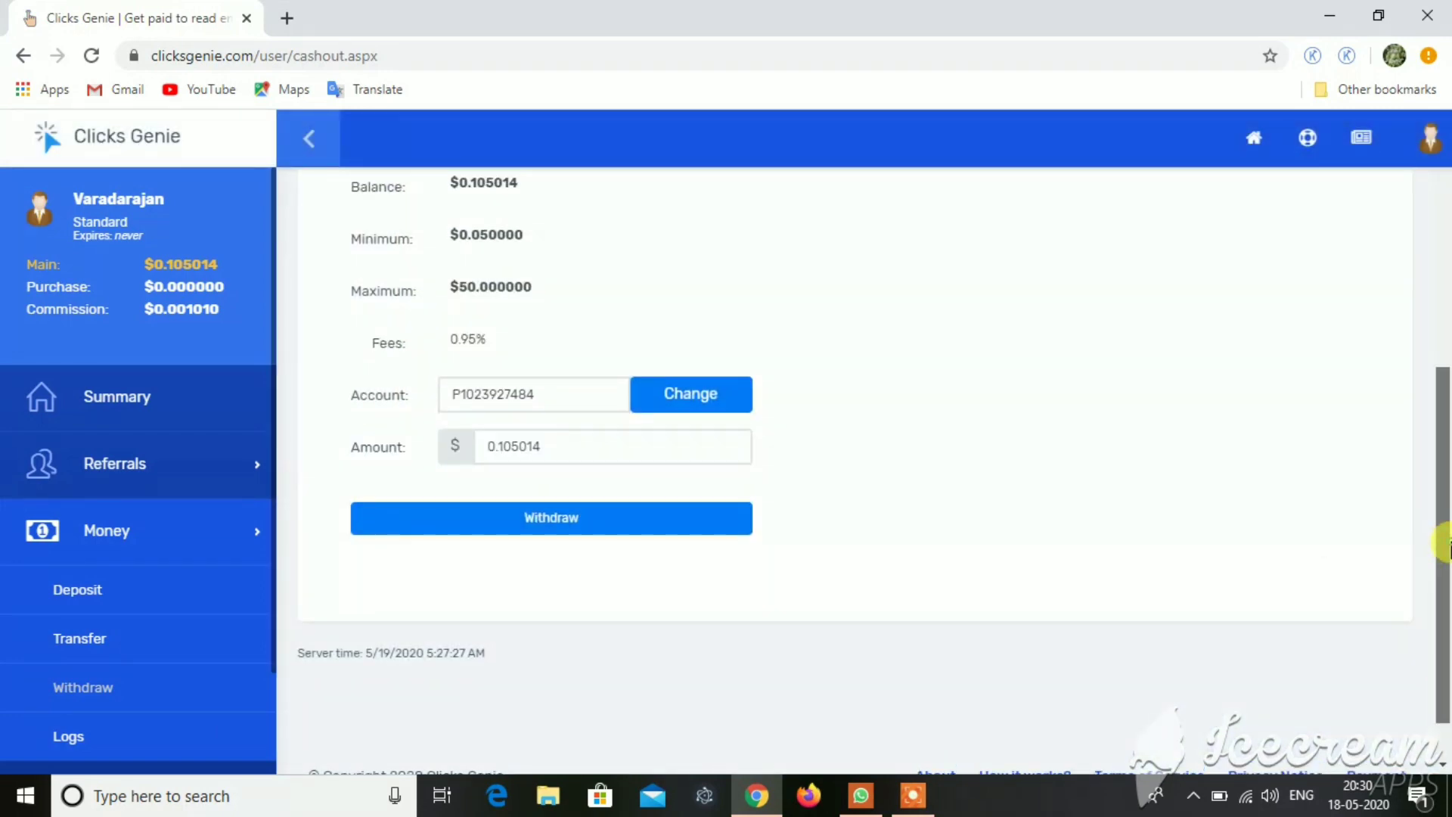
{"action": "left_click", "coordinate": [743, 458]}
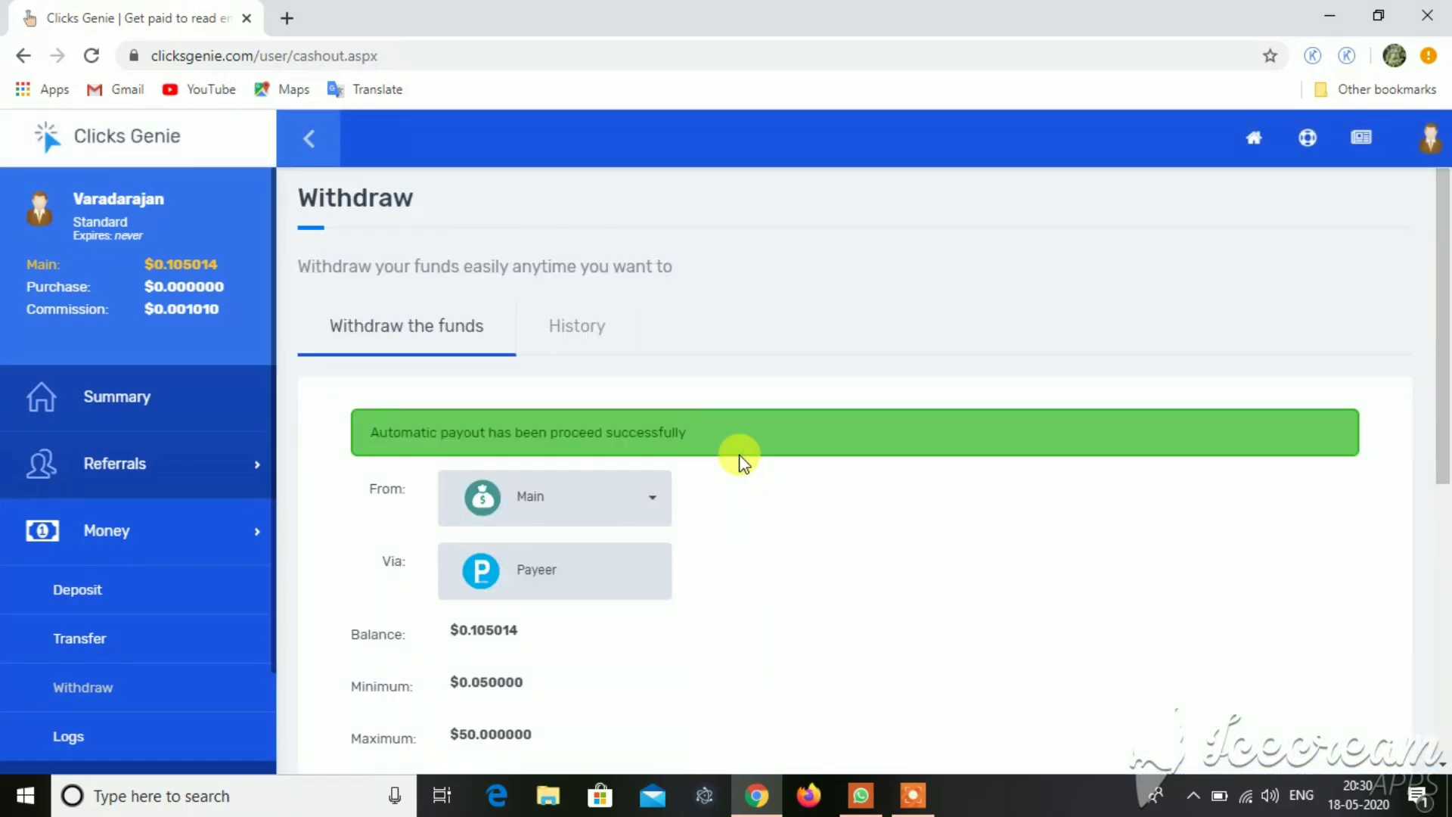
{"action": "left_click_drag", "start_coordinate": [706, 441], "coordinate": [264, 416]}
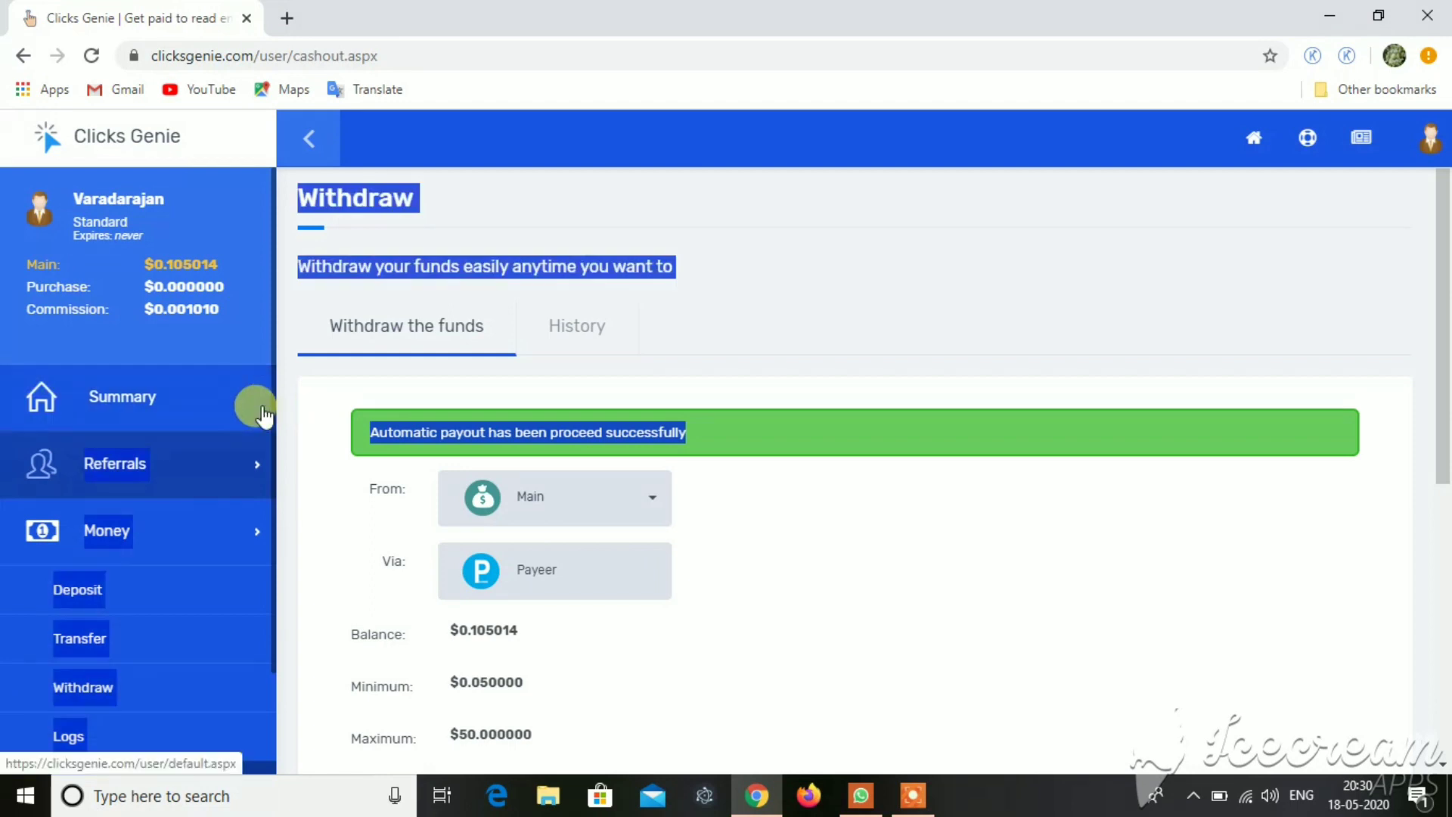
Switch from the withdraw funds view to the withdrawal History list
{"action": "left_click", "coordinate": [791, 434]}
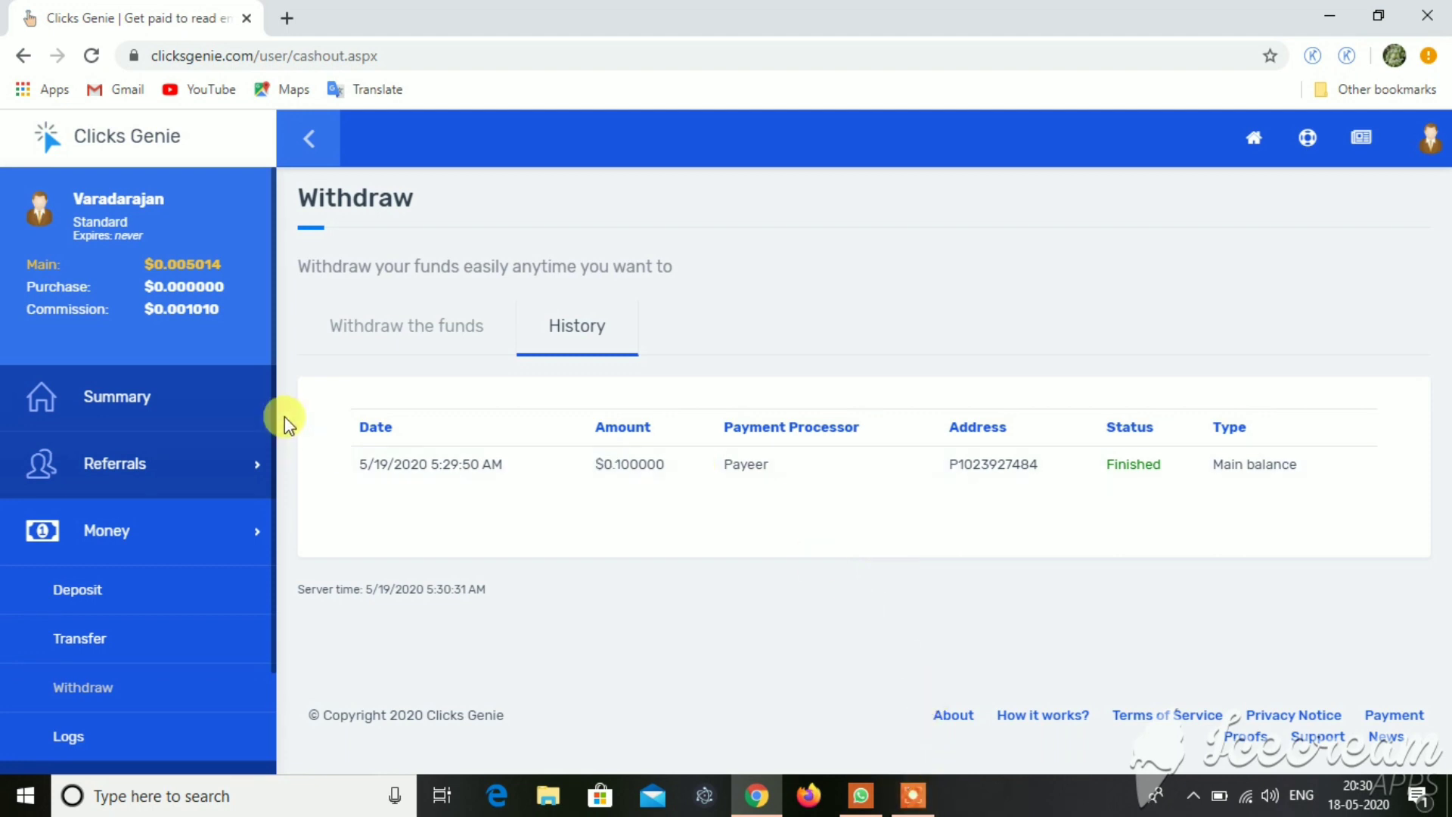
{"action": "left_click", "coordinate": [464, 325]}
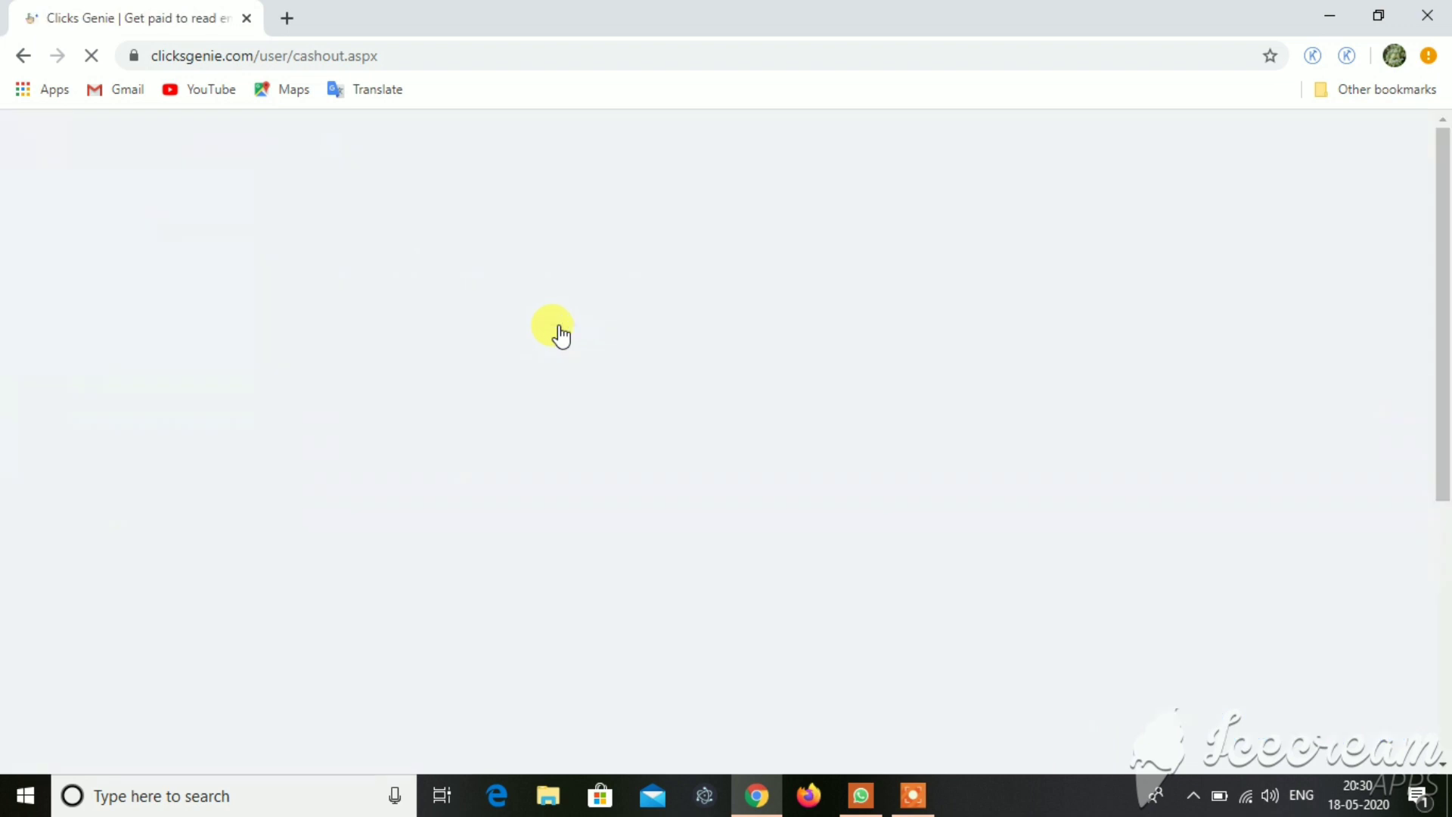
{"action": "left_click", "coordinate": [579, 330]}
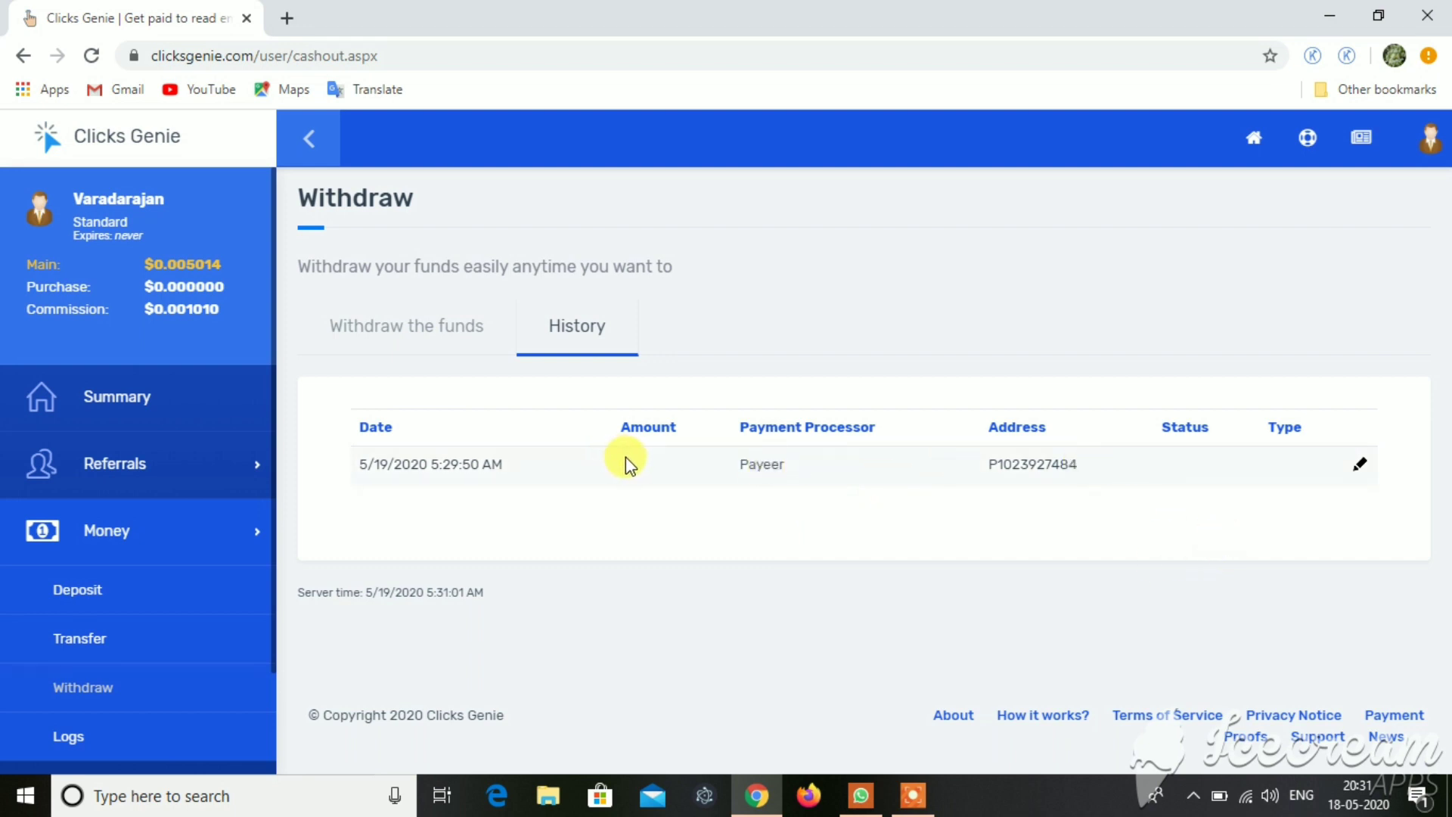
Refresh the history and confirm the $0.100000 Payeer payout shows status Finished
{"action": "left_click_drag", "start_coordinate": [351, 476], "coordinate": [379, 465]}
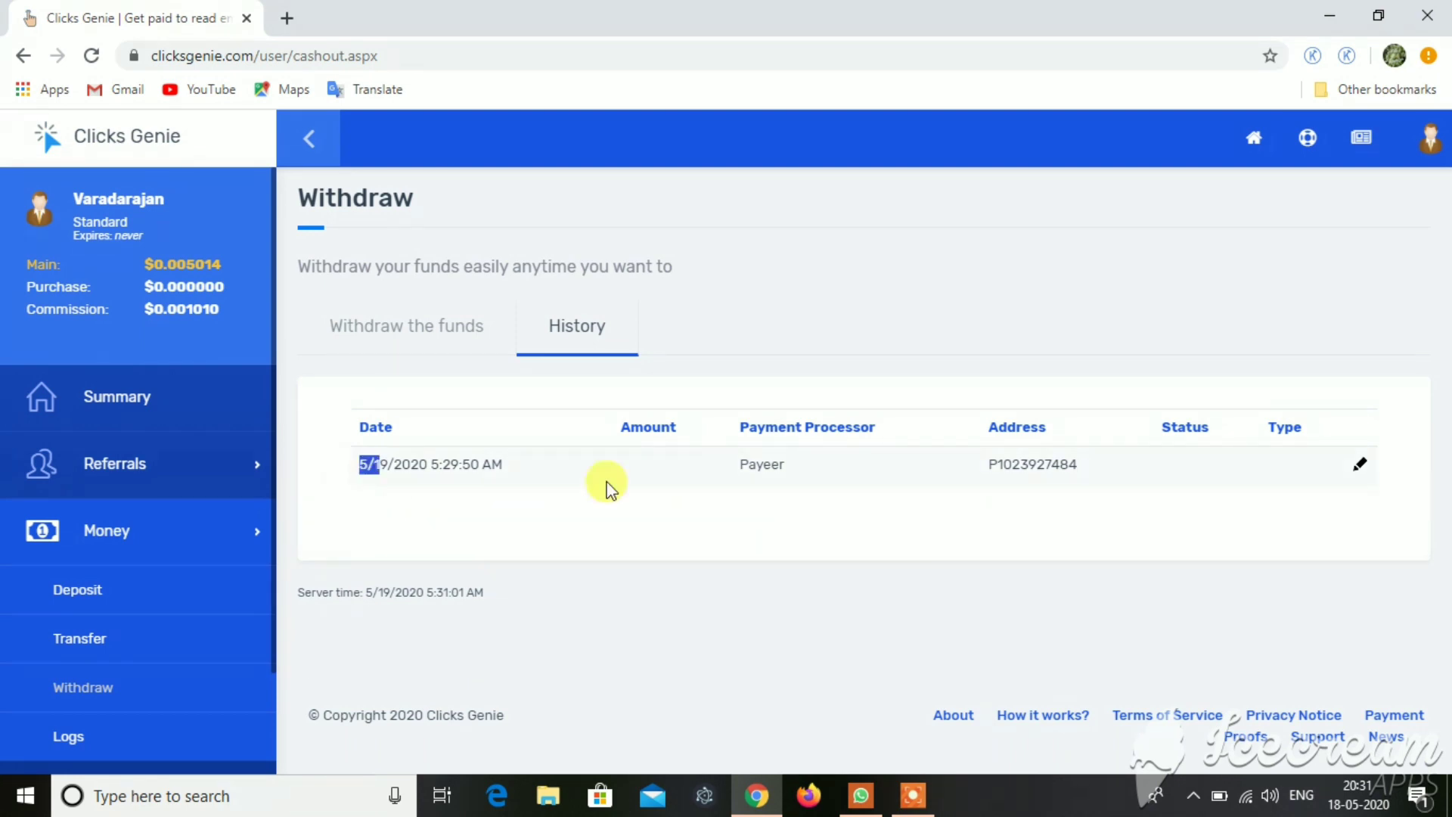
{"action": "left_click_drag", "start_coordinate": [606, 488], "coordinate": [1368, 491]}
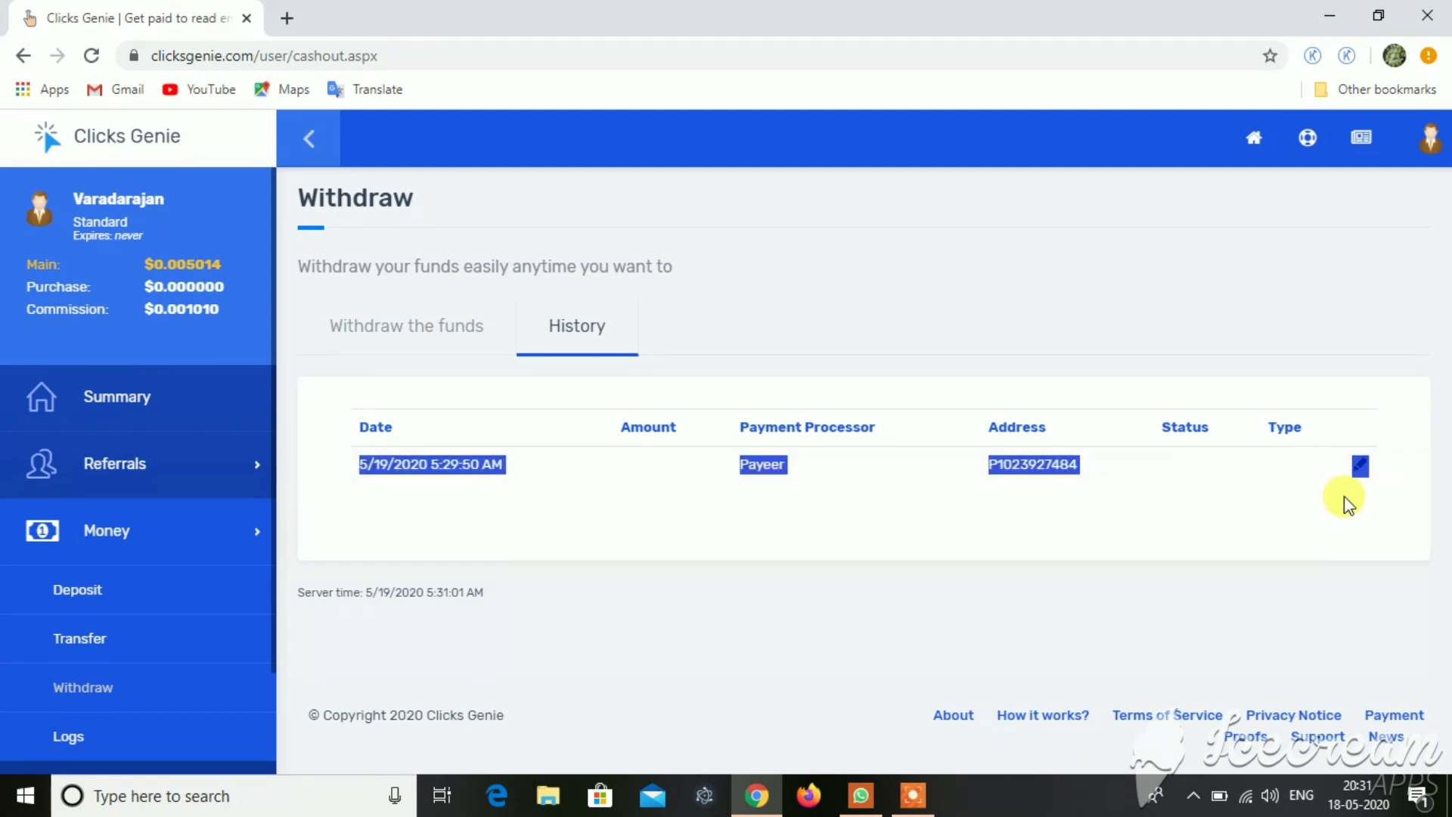
{"action": "left_click", "coordinate": [1358, 475]}
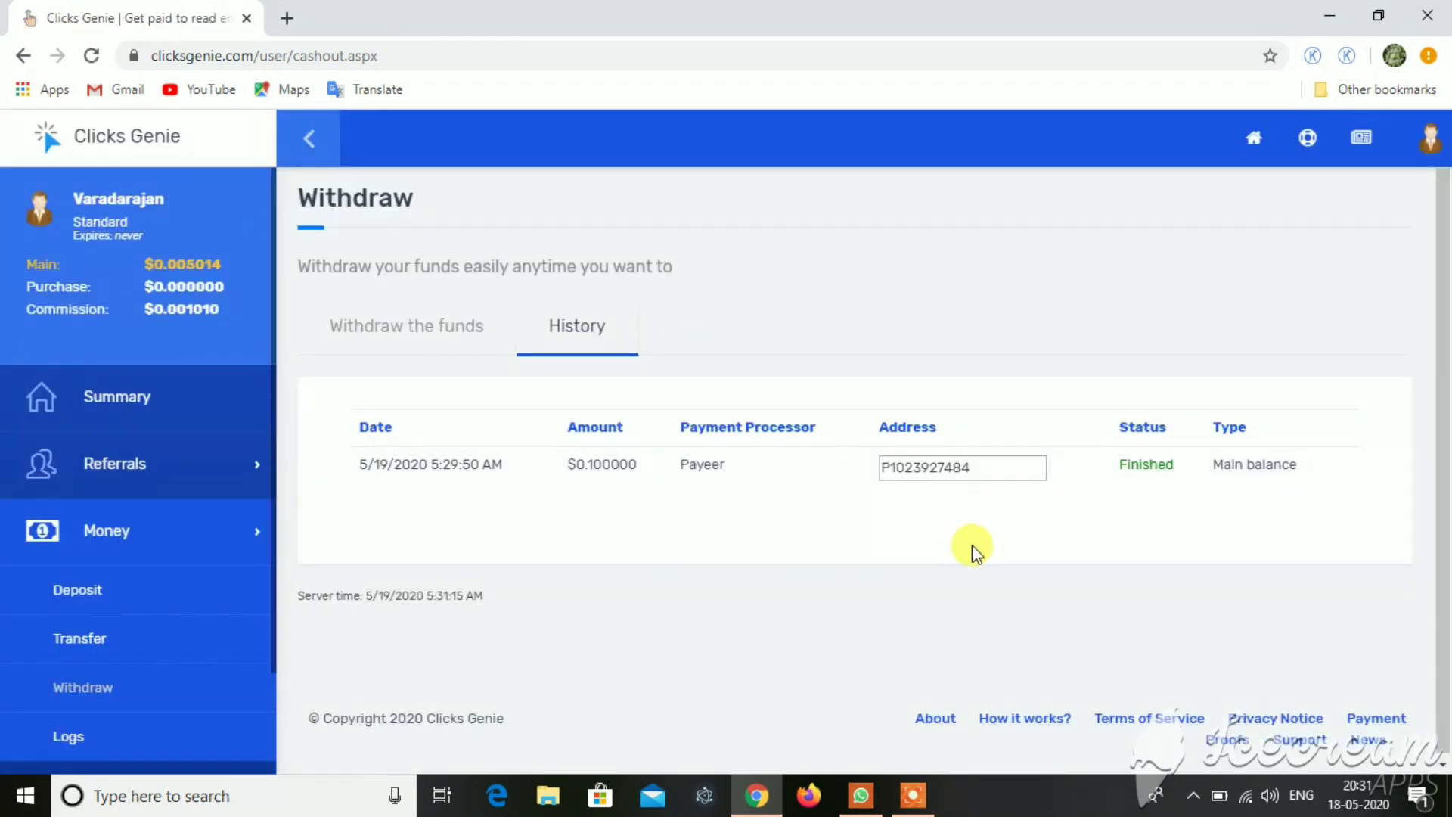
{"action": "left_click_drag", "start_coordinate": [1091, 460], "coordinate": [1190, 464]}
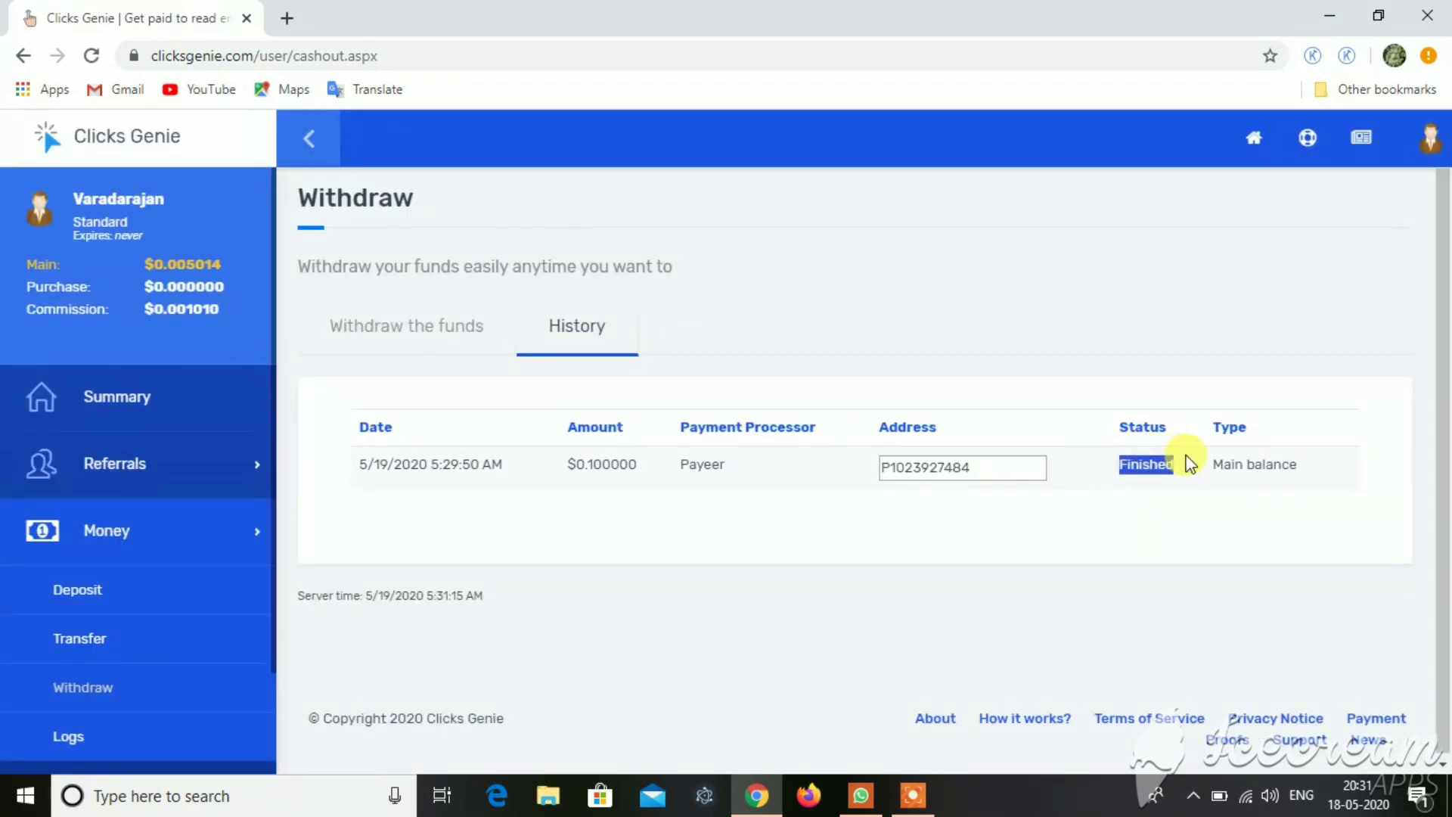